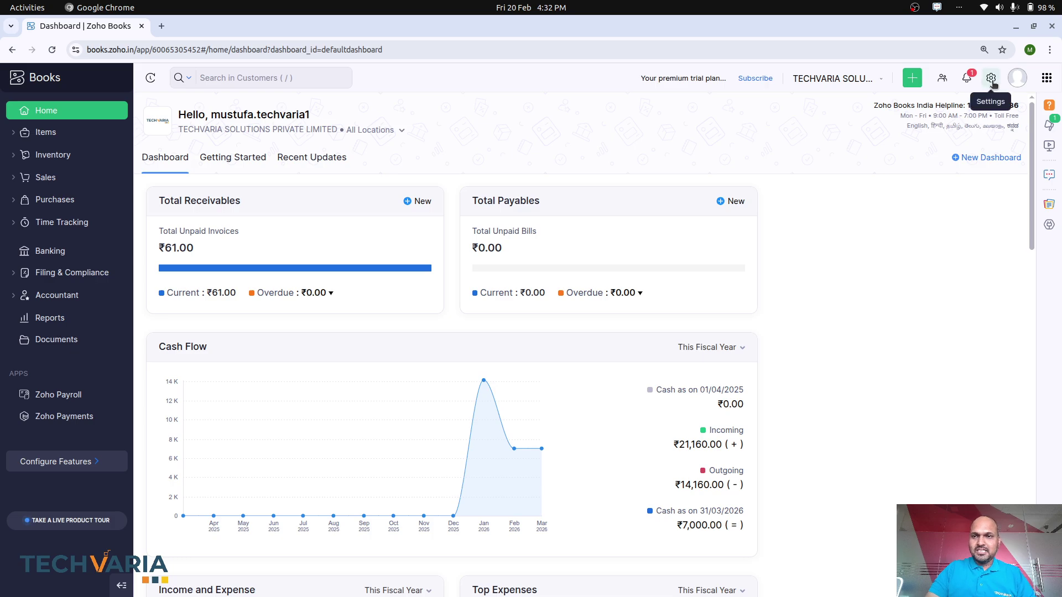
Review the Customer Credit Limit options in the Customers and Vendors settings, then close the settings.
left_click(991, 78)
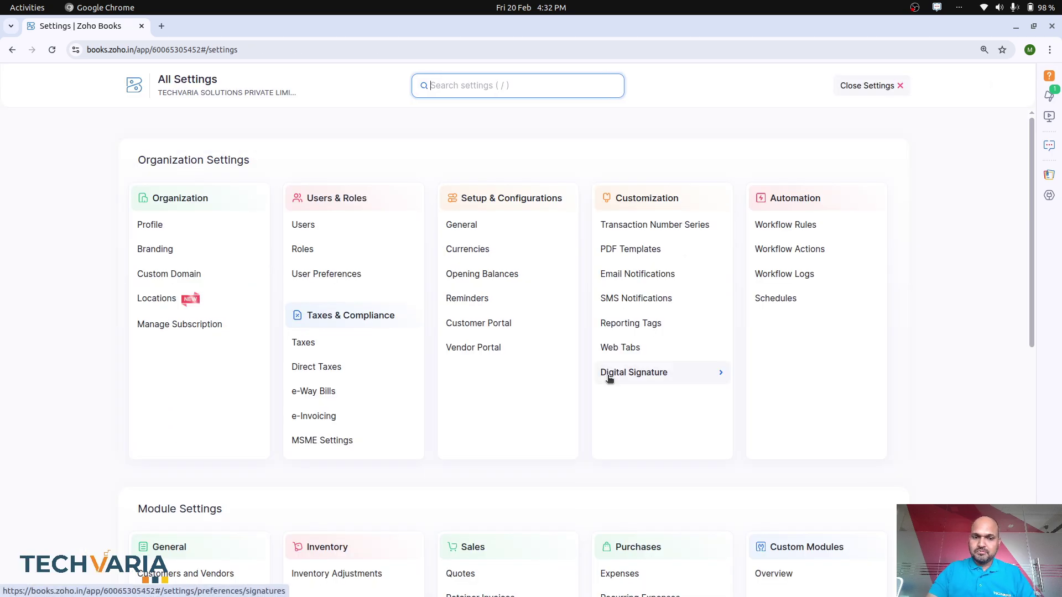
scroll(636, 376, "down", 4)
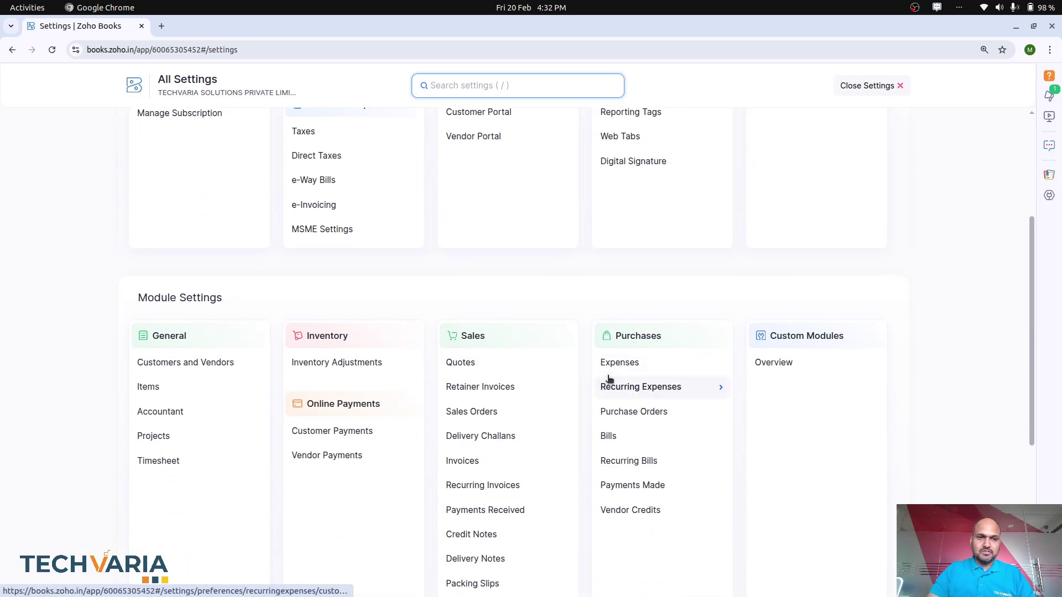
left_click(219, 361)
scroll(325, 310, "down", 5)
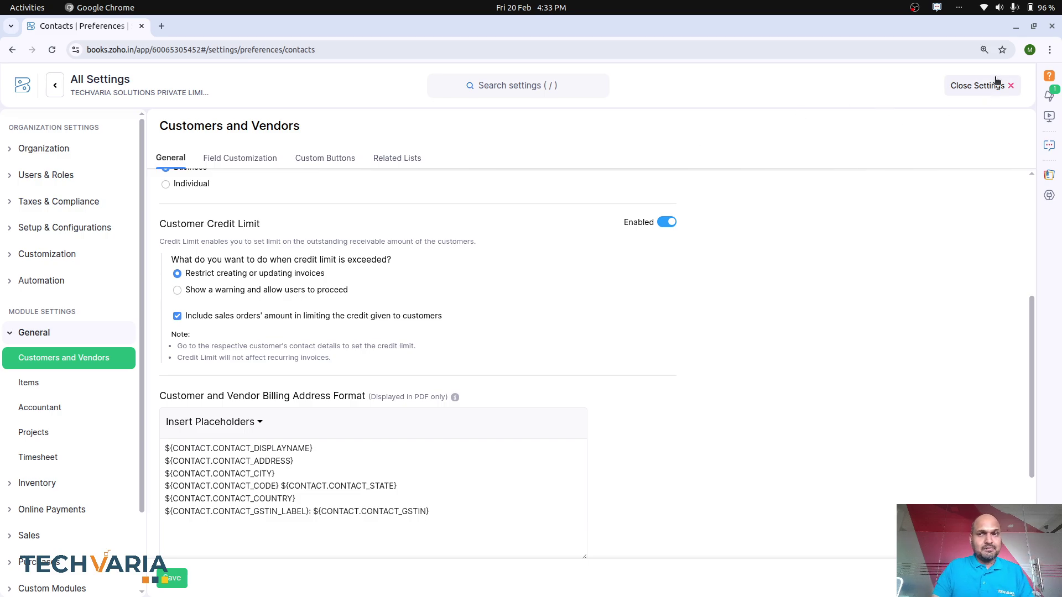
left_click(970, 87)
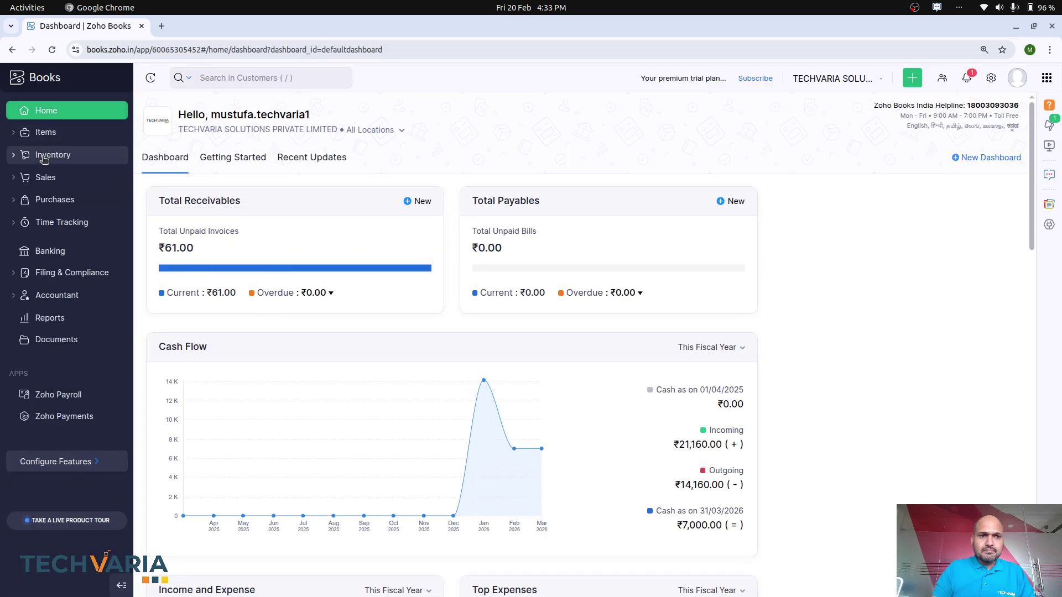
Set the credit limit of Customer3 to INR 9000 in the customer's record.
left_click(47, 177)
left_click(55, 199)
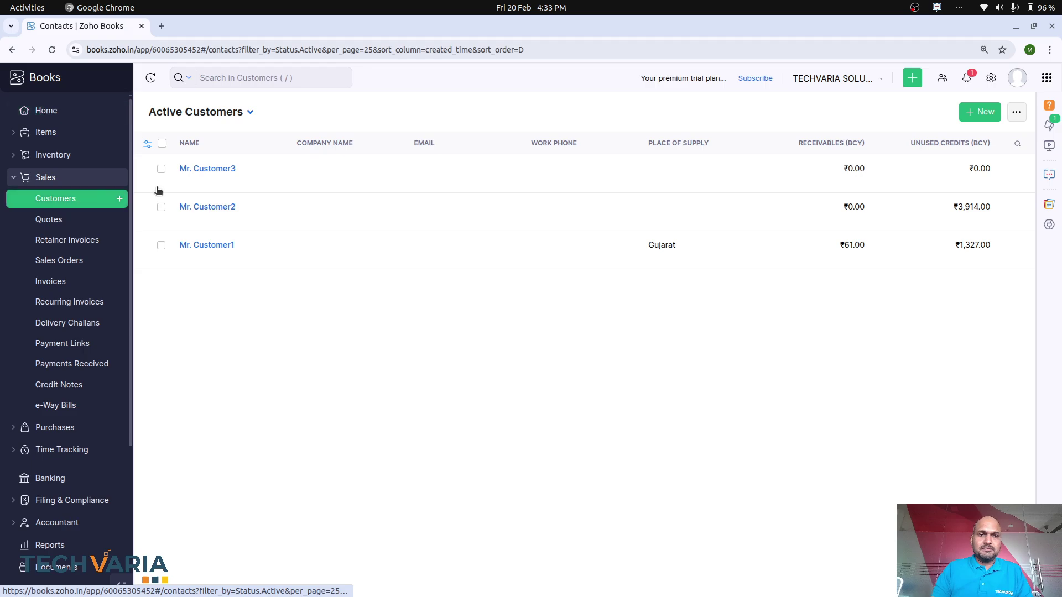
left_click(223, 171)
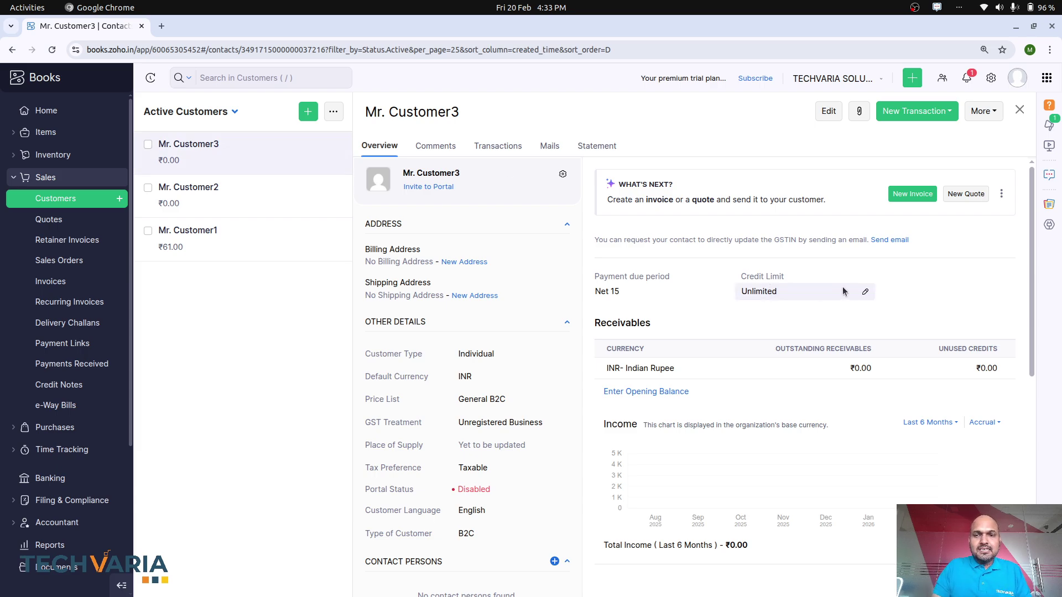
left_click(867, 293)
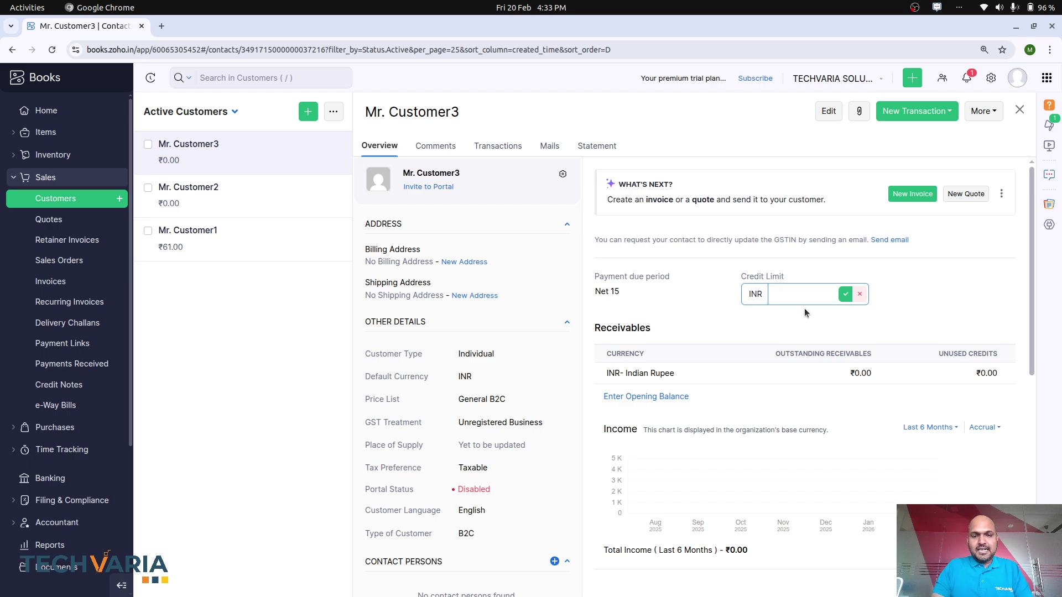
type("9,000")
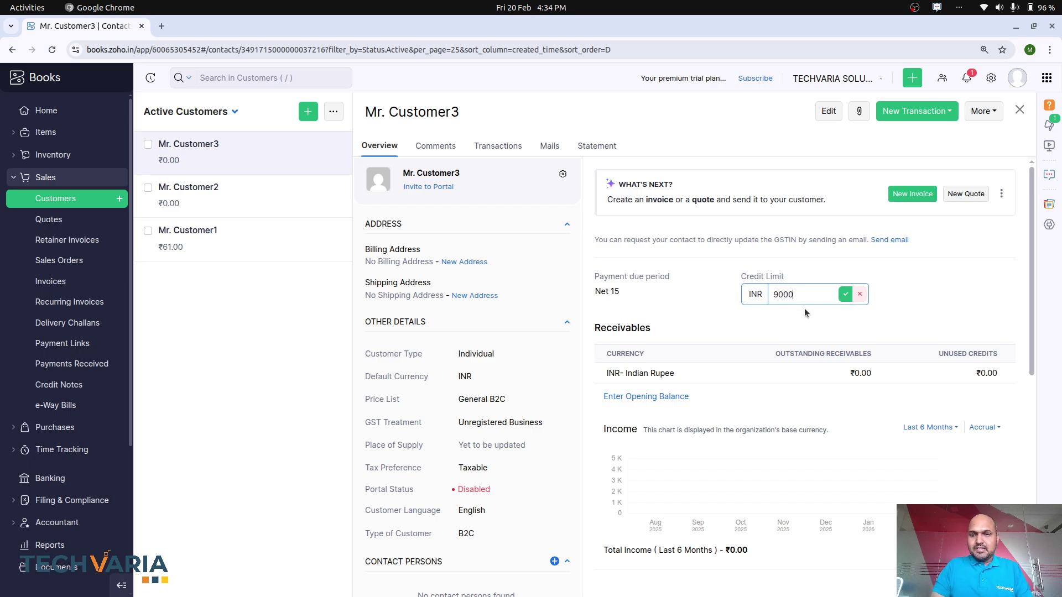
left_click(845, 294)
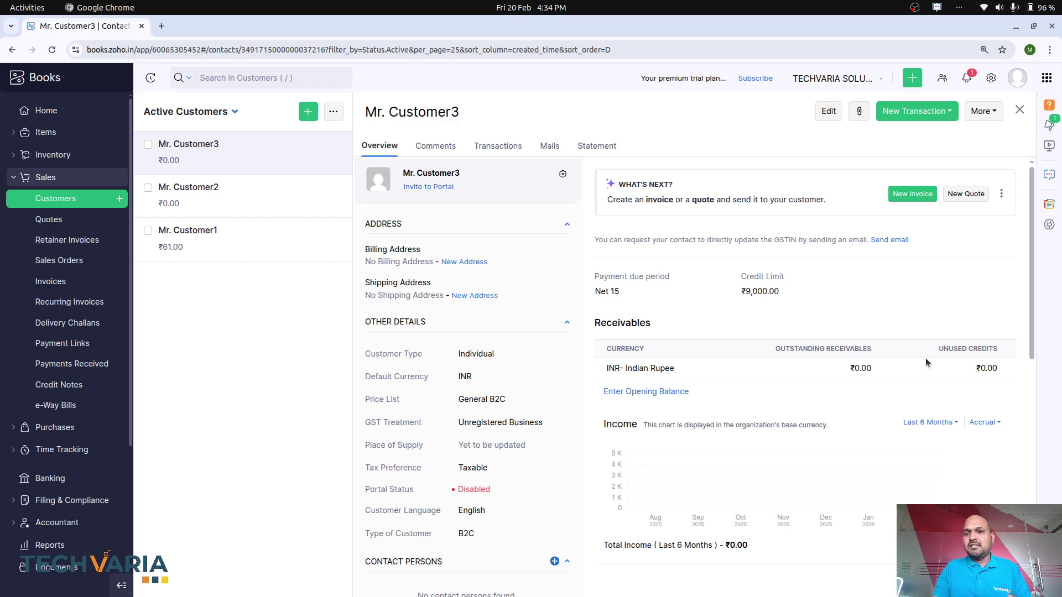
Check the credit limits of Customer2 and Customer1, and examine the balance due on Customer1's account statement.
left_click(256, 195)
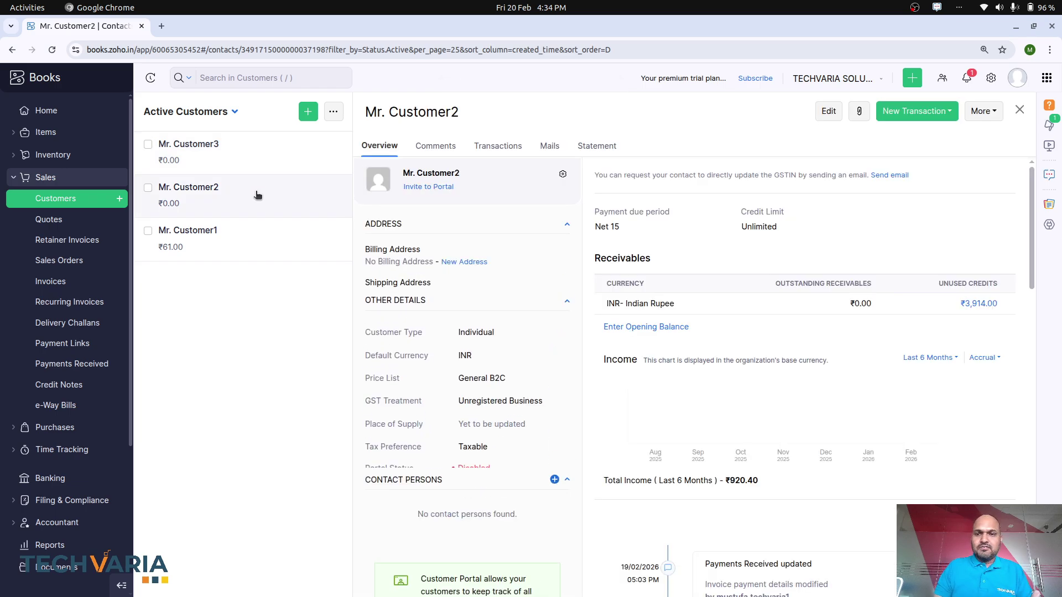
left_click(200, 233)
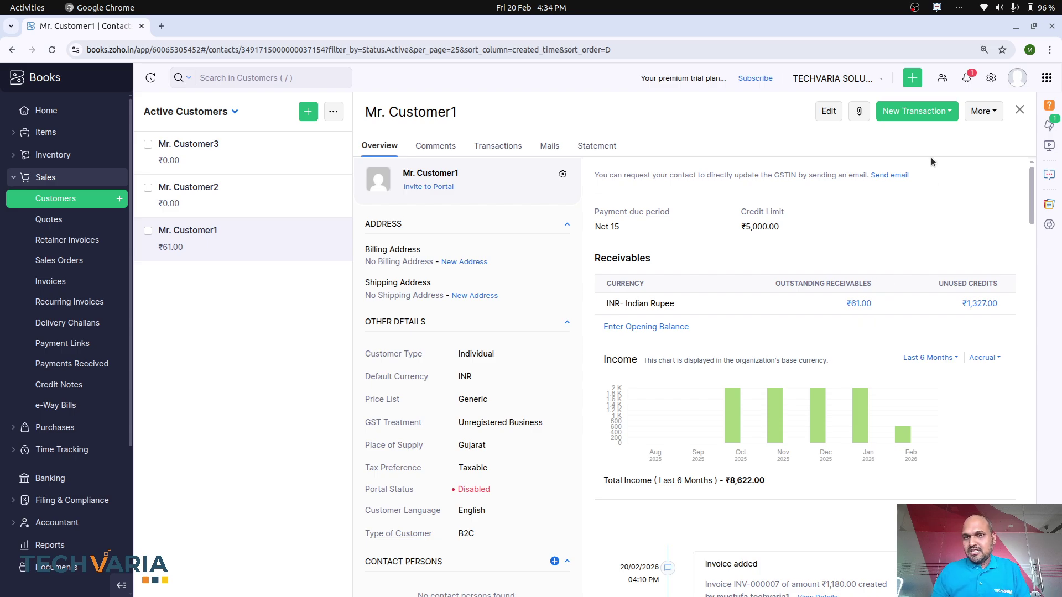
left_click(598, 145)
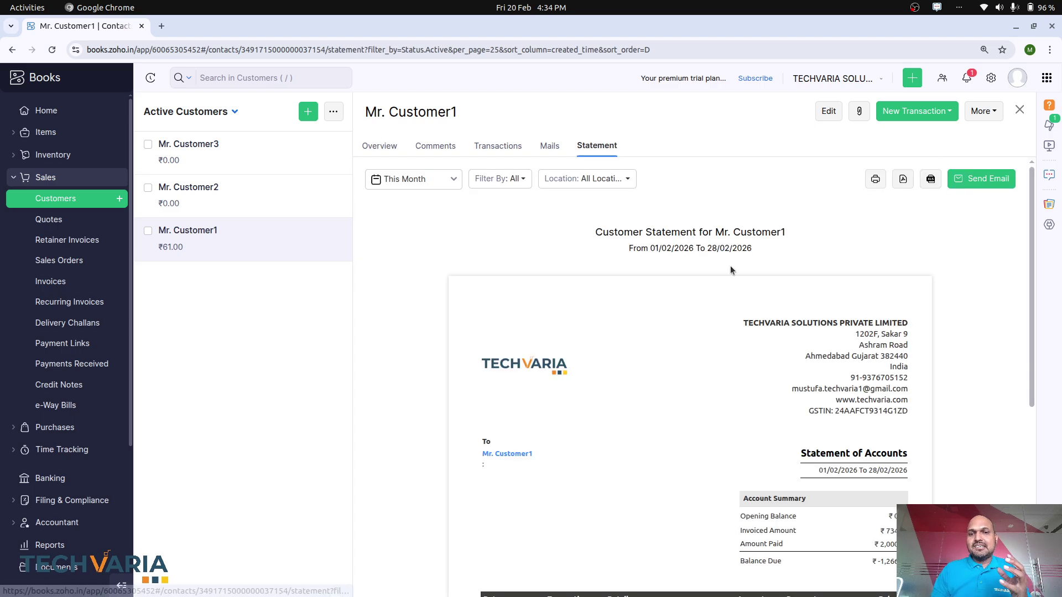
scroll(744, 338, "down", 6)
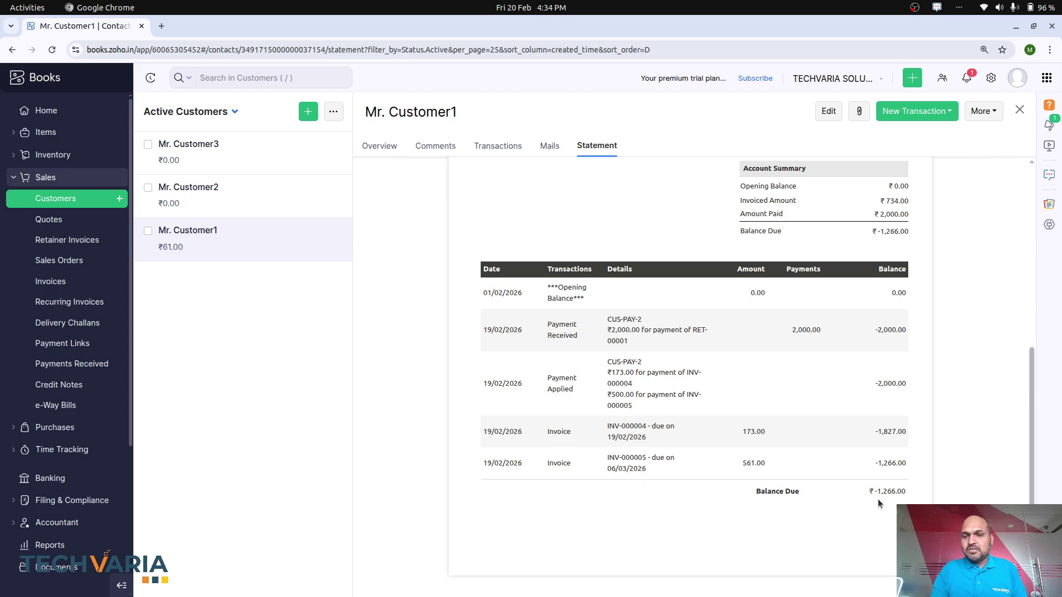
left_click_drag(879, 491, 946, 505)
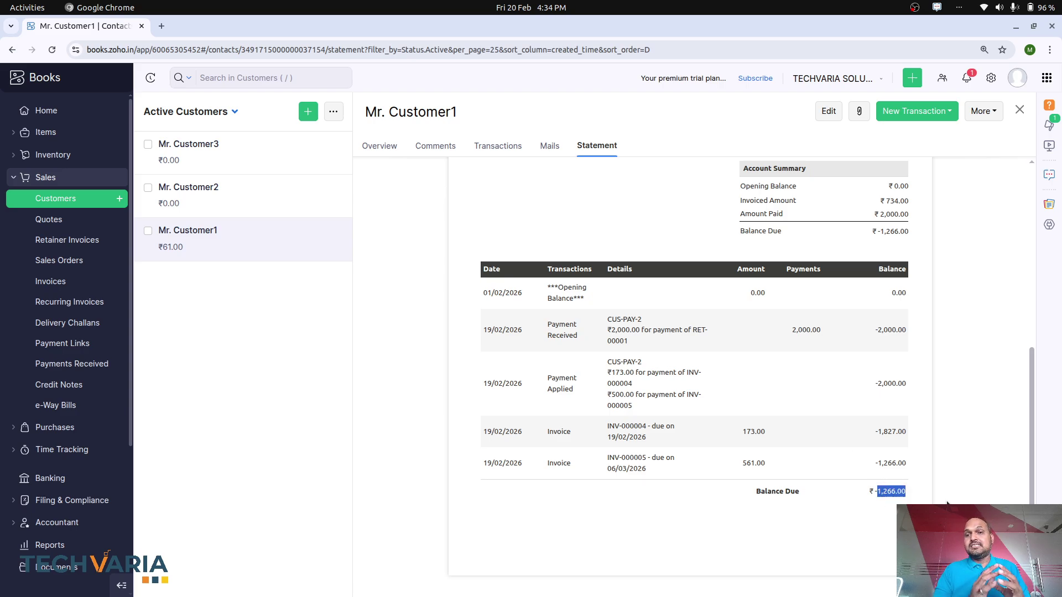
left_click(1019, 110)
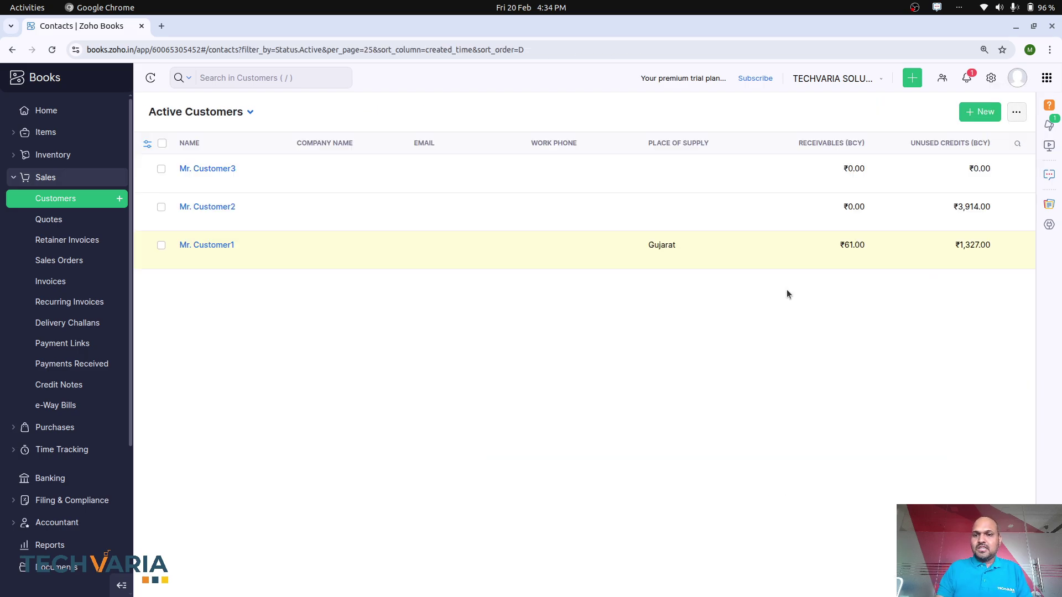
Start a new invoice for Customer1 from the customer's record.
left_click(601, 244)
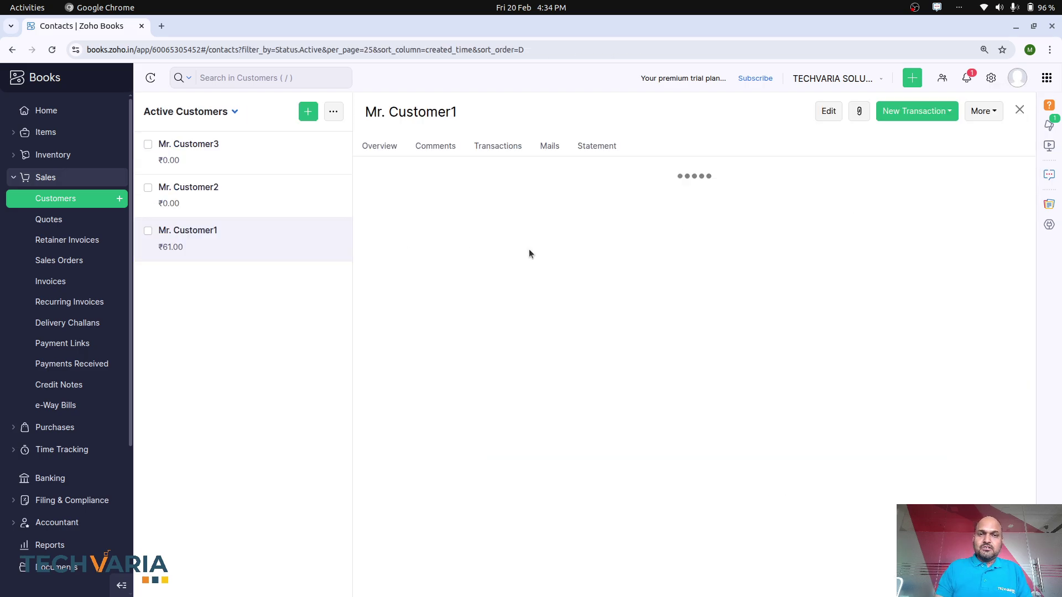
left_click(379, 146)
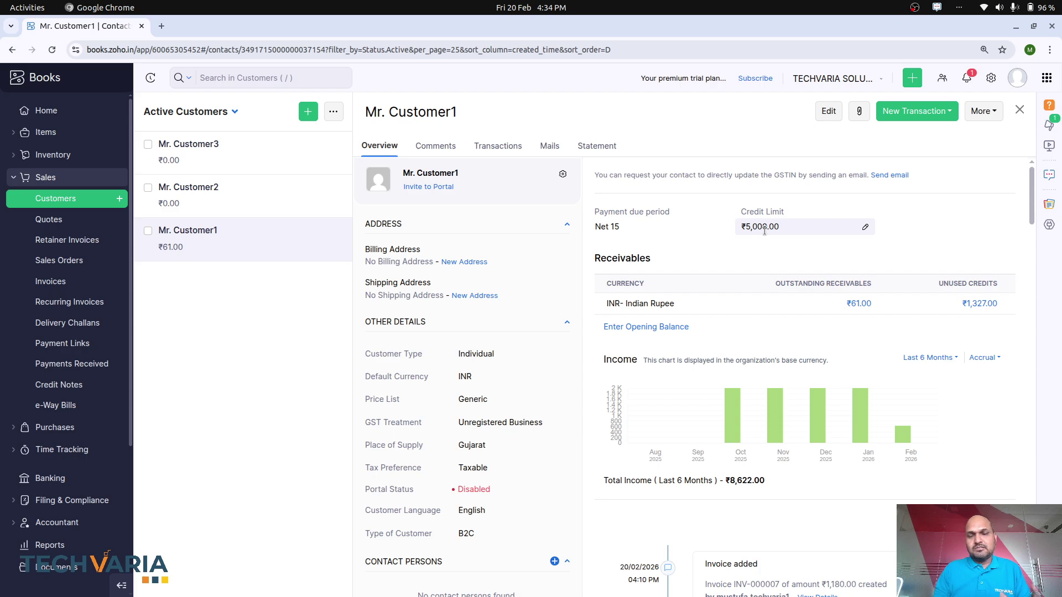
left_click(931, 116)
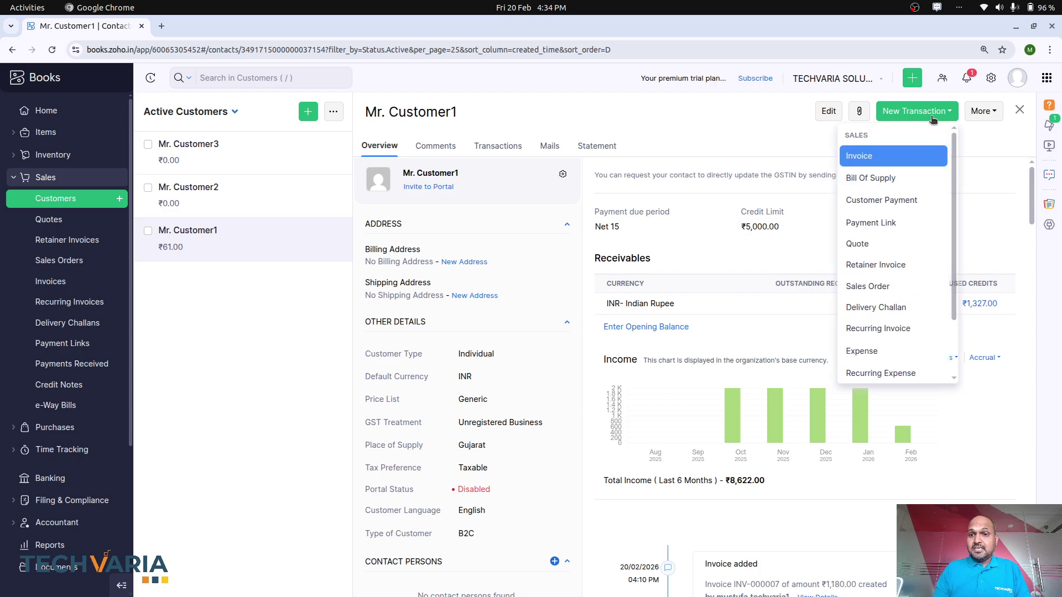
left_click(871, 155)
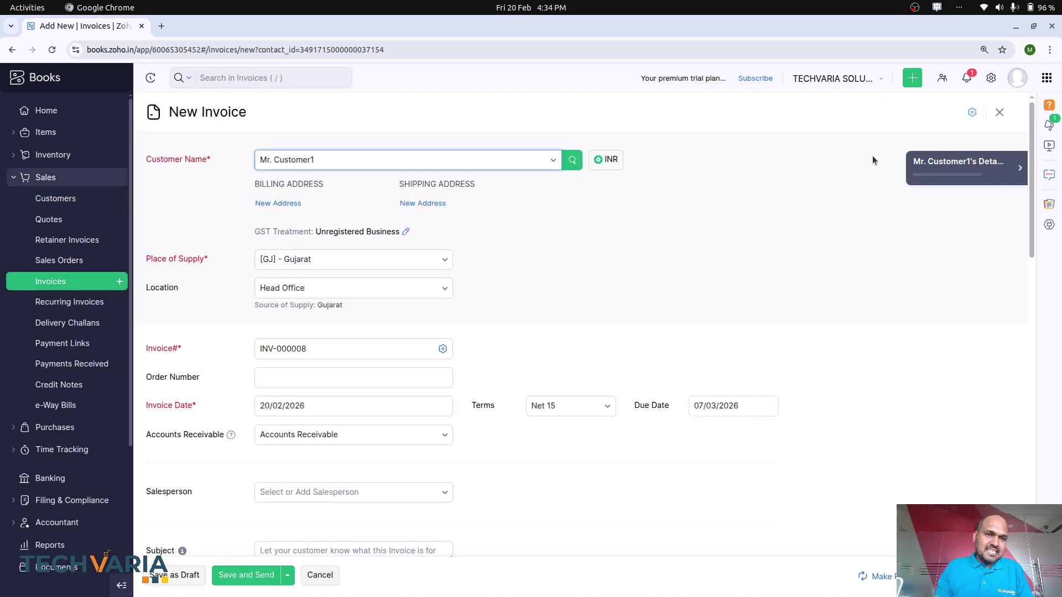
Add the Internet Services item to the new invoice at its default rate and save the invoice as a draft.
scroll(443, 289, "down", 5)
left_click(275, 404)
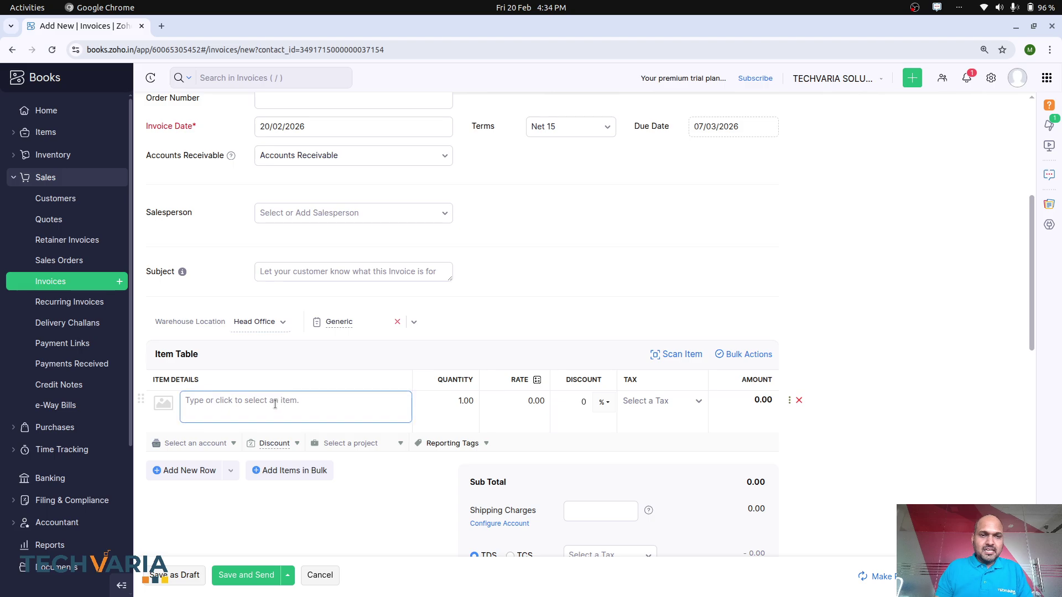
left_click(237, 547)
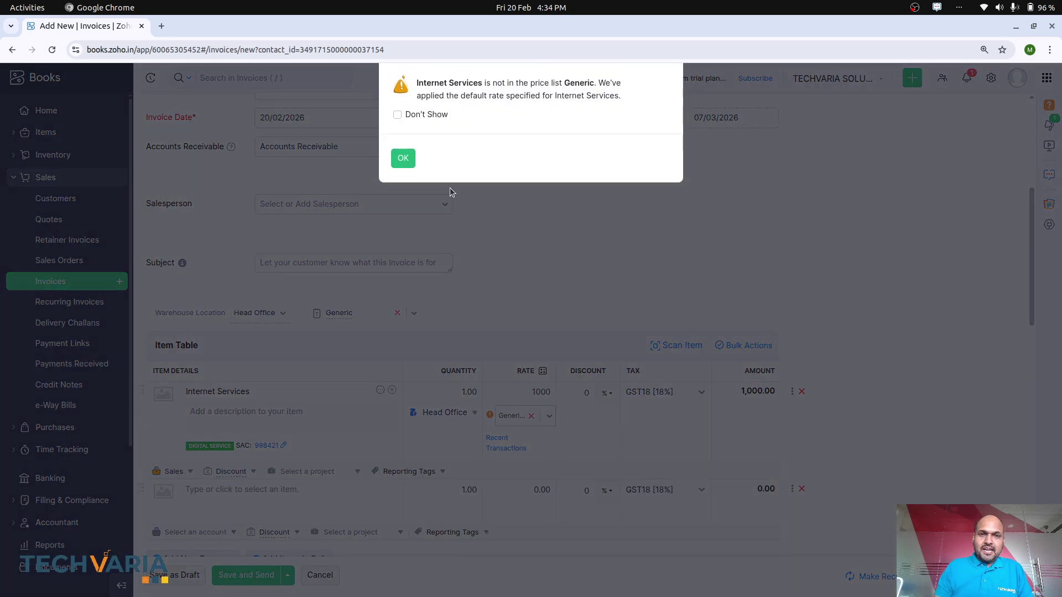
left_click(403, 153)
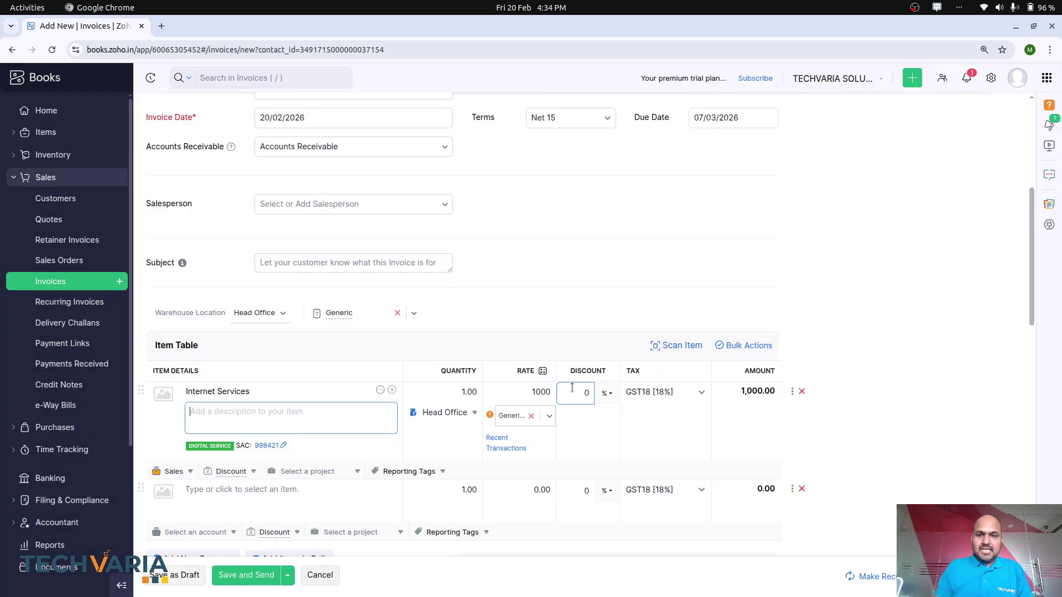
scroll(529, 315, "down", 2)
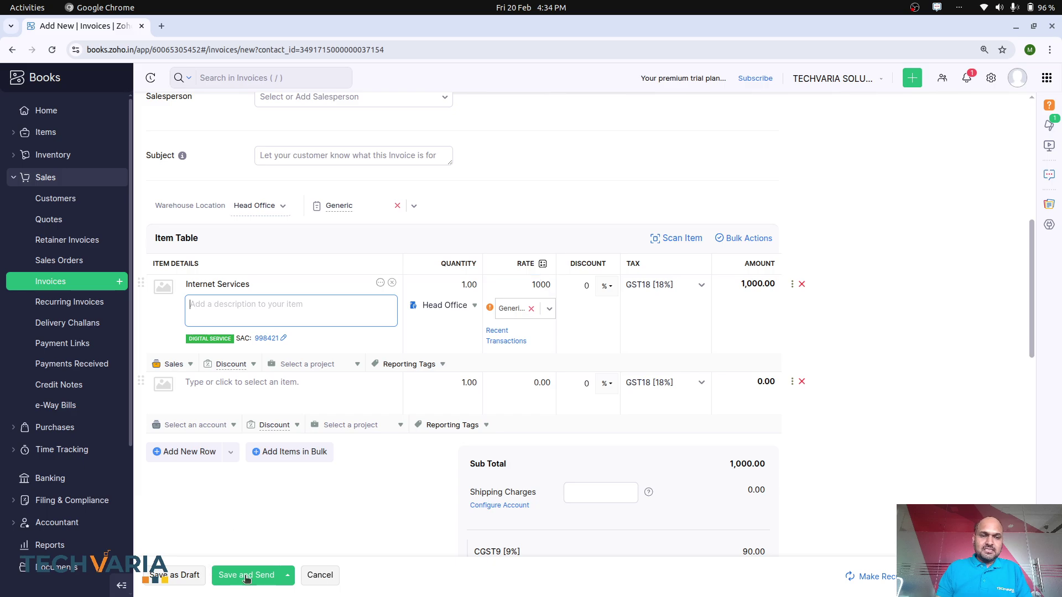
left_click(191, 577)
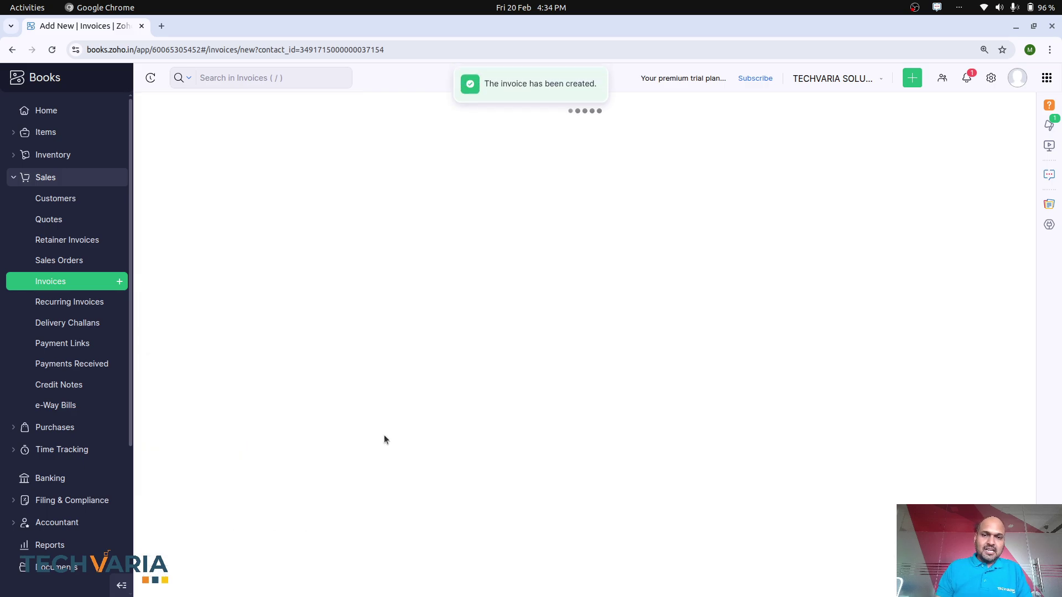
scroll(438, 438, "down", 5)
scroll(459, 423, "up", 5)
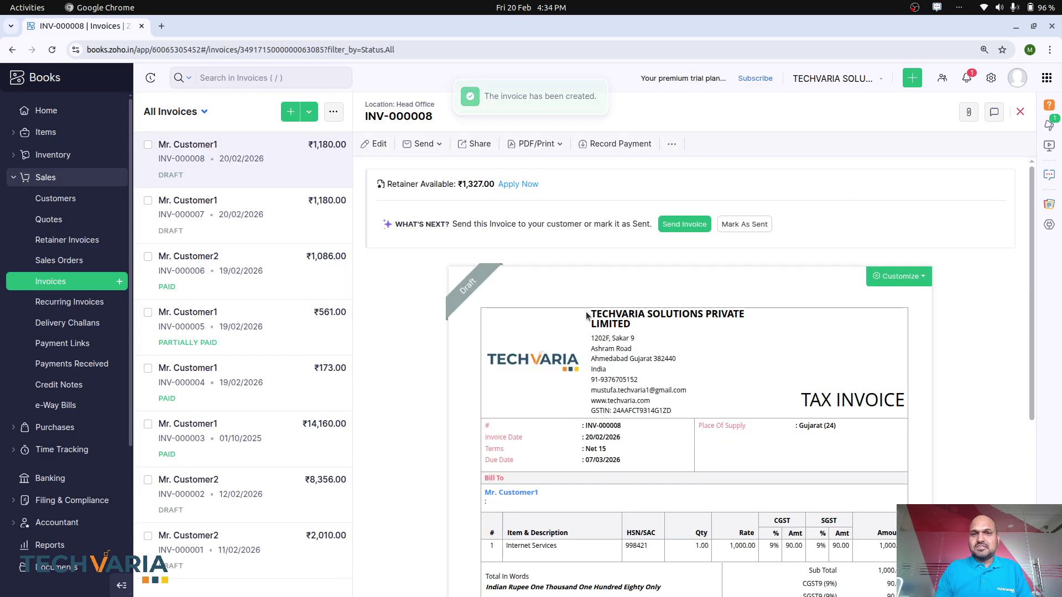
Edit the draft invoice to set the Internet Services rate to 10000 and try to save it.
left_click(364, 144)
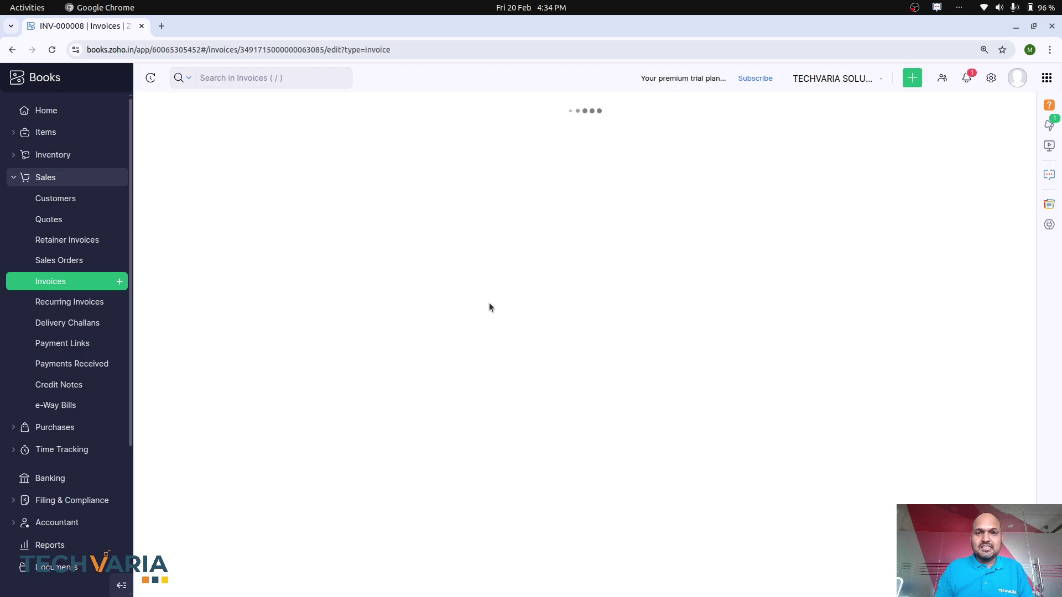
scroll(519, 349, "down", 7)
left_click(524, 278)
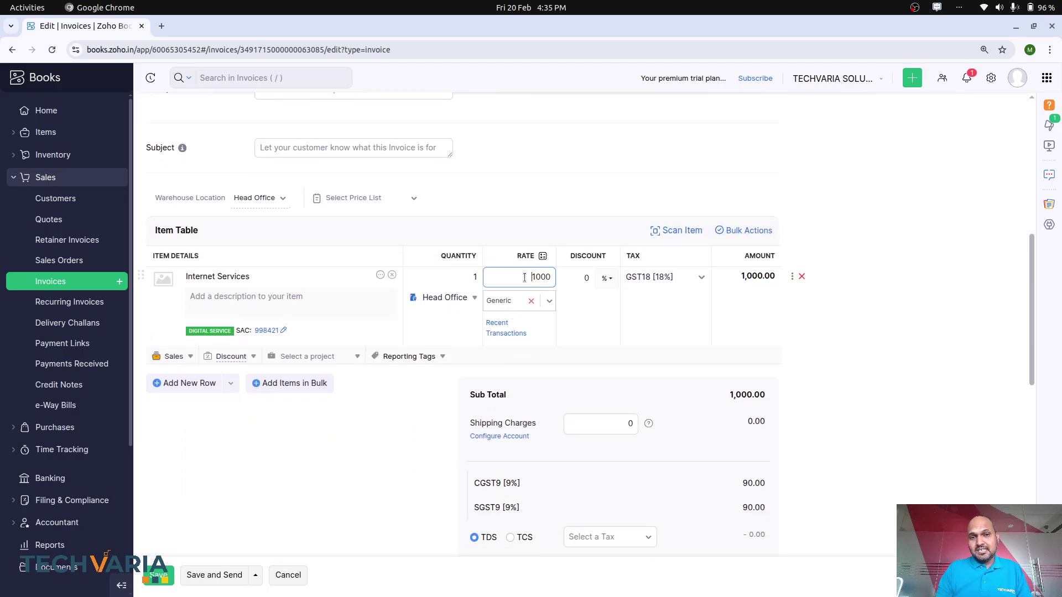
double_click(524, 278)
left_click(524, 278)
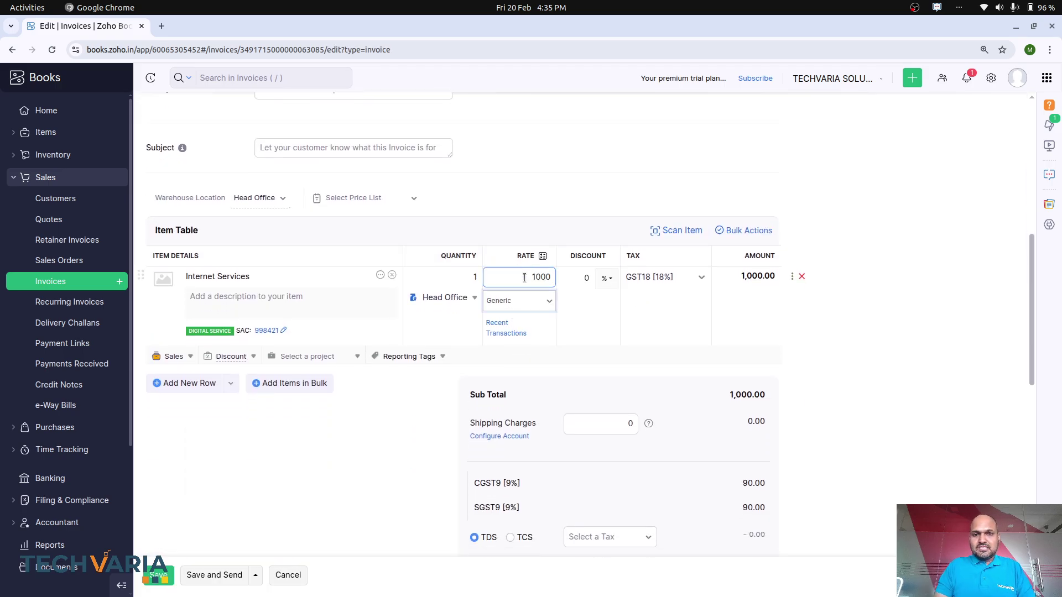
type("0")
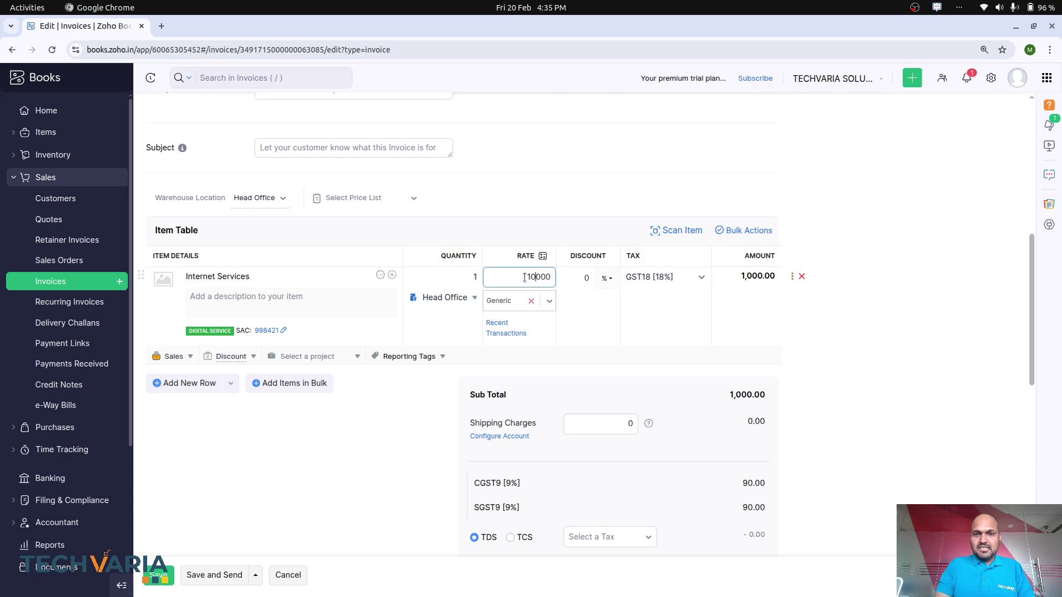
left_click(832, 345)
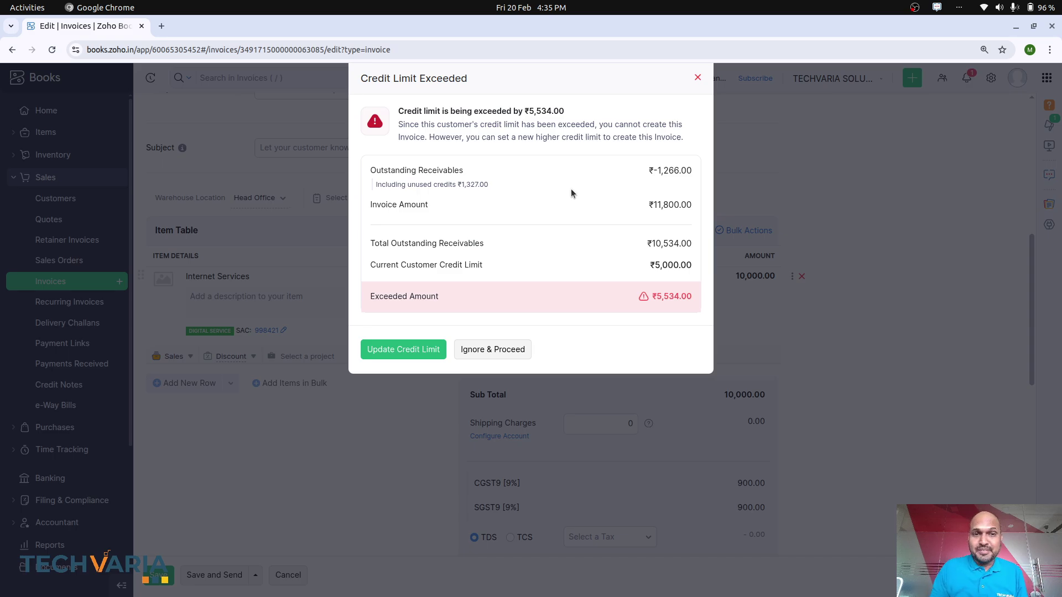
Examine the outstanding receivables, invoice amount and total outstanding receivables in the credit limit breakdown.
double_click(447, 173)
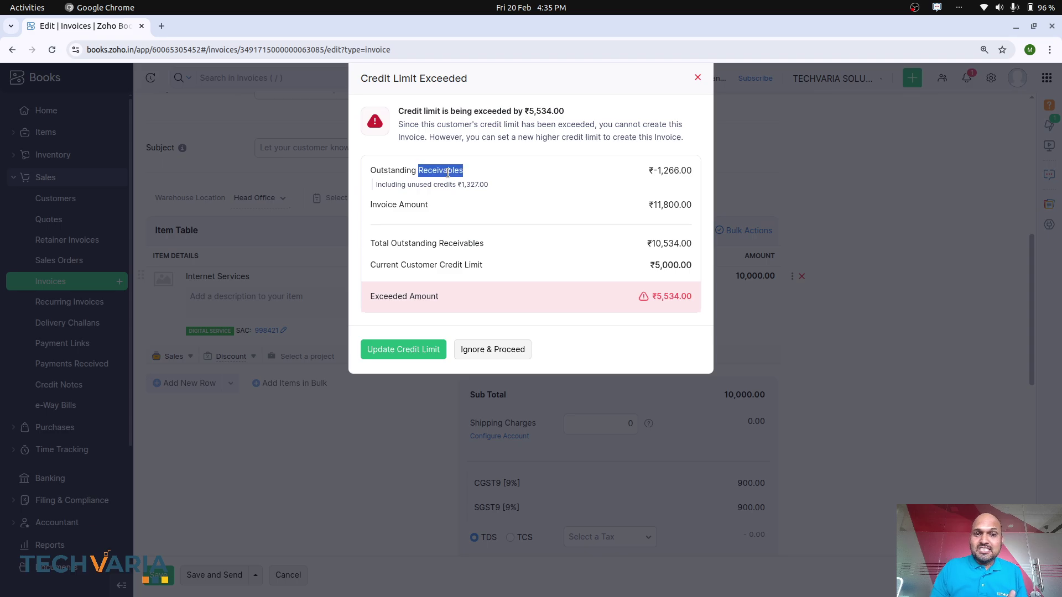
double_click(658, 168)
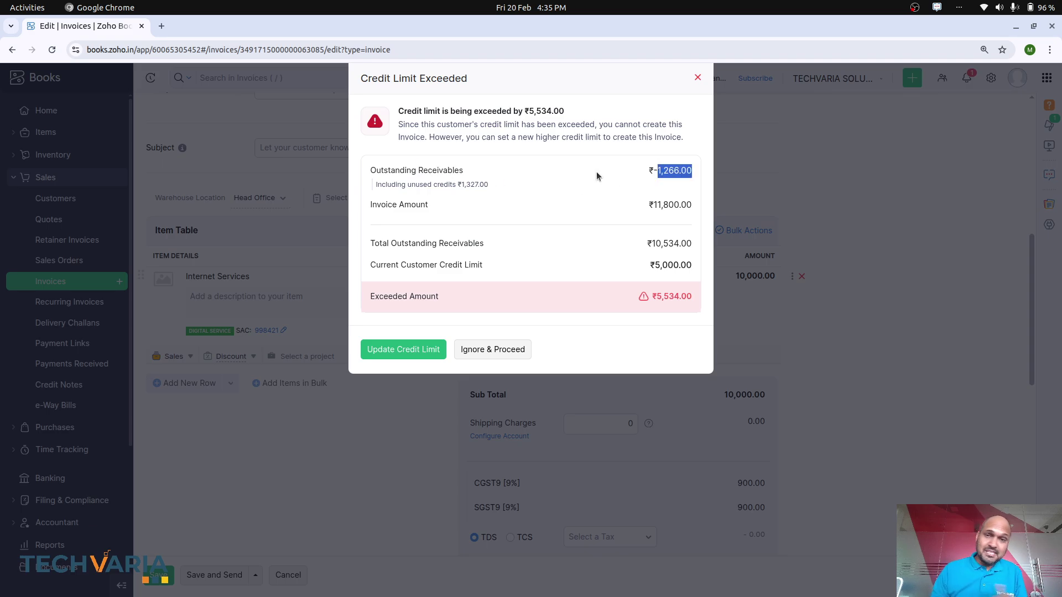
double_click(657, 206)
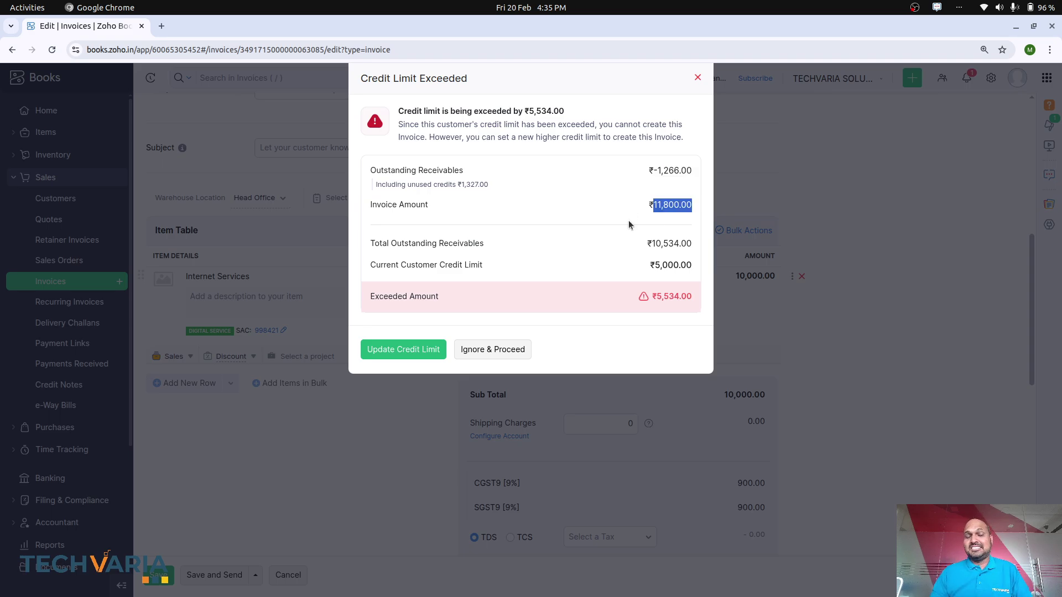
triple_click(656, 243)
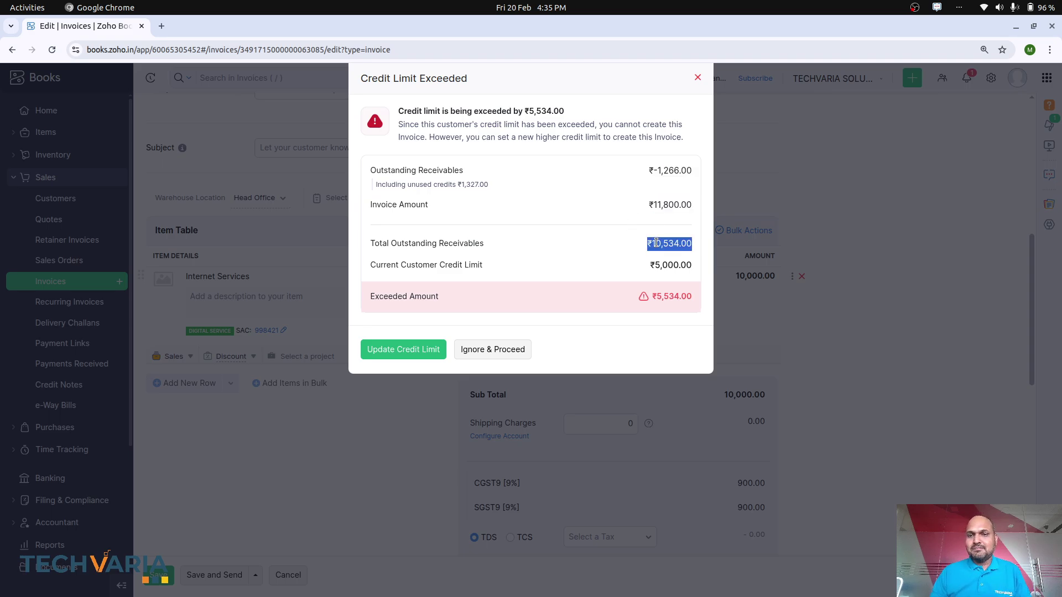
double_click(662, 210)
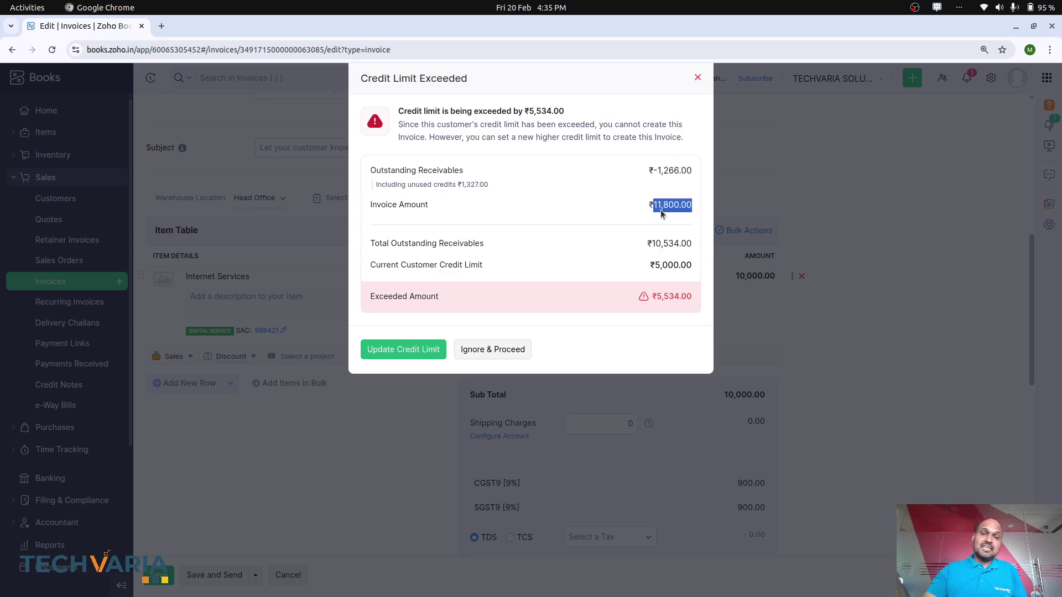
Check the current customer credit limit and the exceeded amount in the warning, and dismiss it with the ignore-and-proceed option.
triple_click(665, 266)
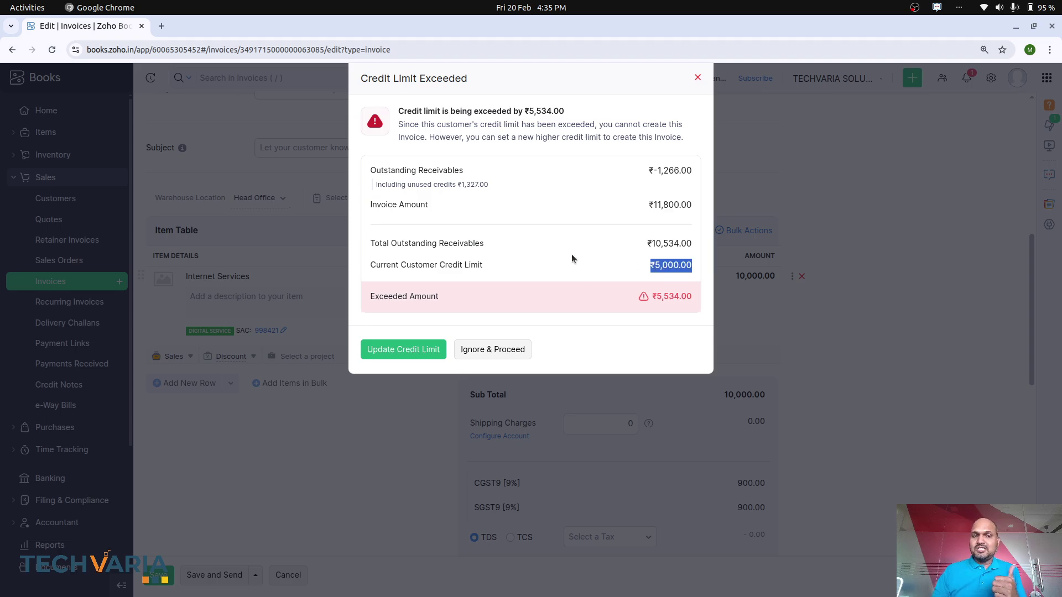
left_click(542, 112)
double_click(543, 112)
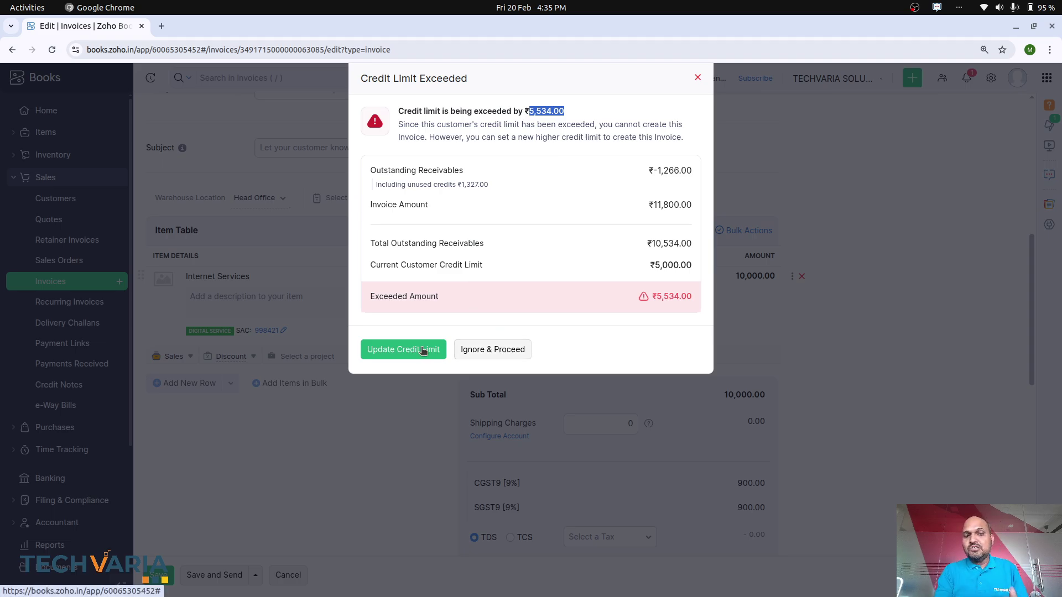
left_click(482, 350)
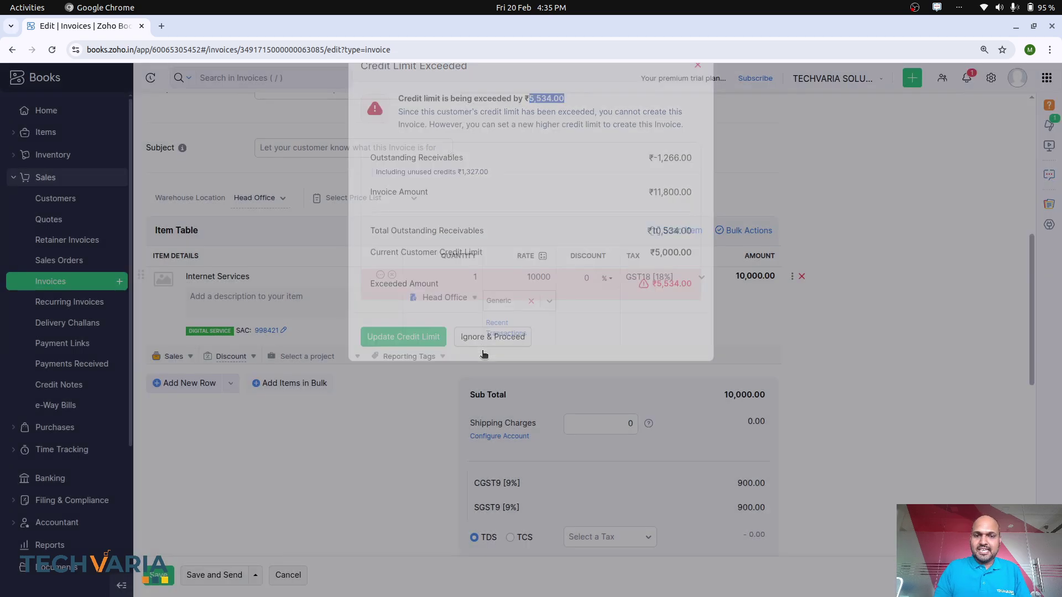
Set the invoice's Internet Services rate to 3000 and save it, cancelling the email to the customer.
scroll(482, 351, "down", 4)
scroll(356, 415, "up", 5)
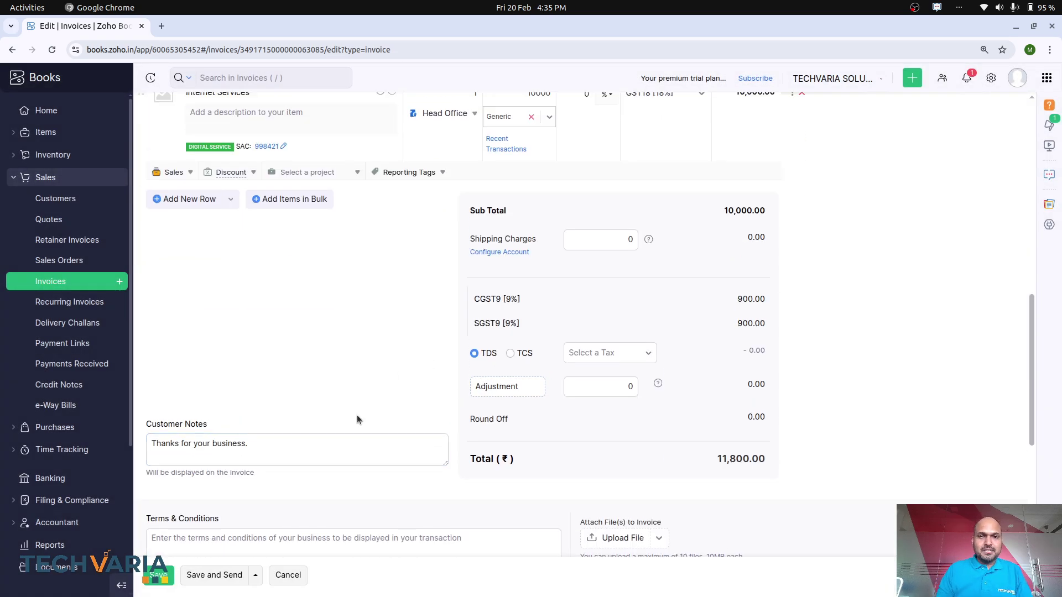
double_click(526, 297)
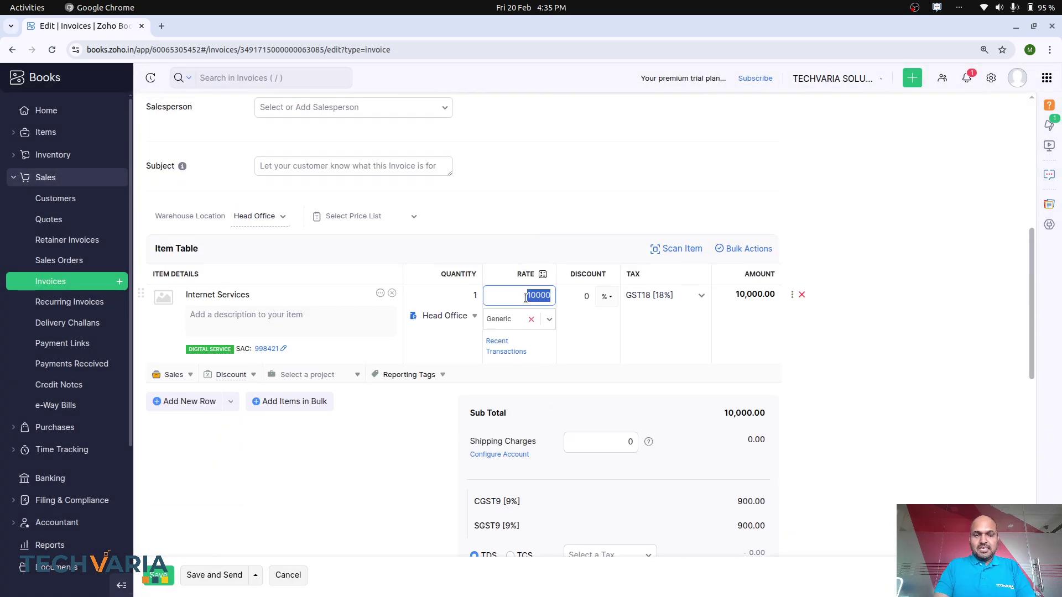
type("3")
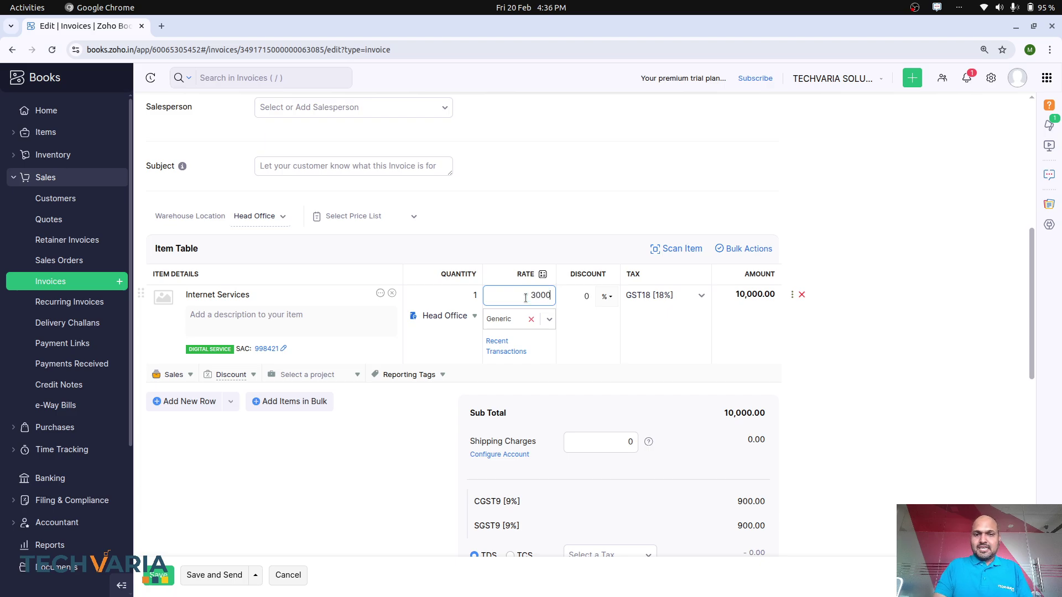
left_click(814, 400)
scroll(661, 462, "down", 10)
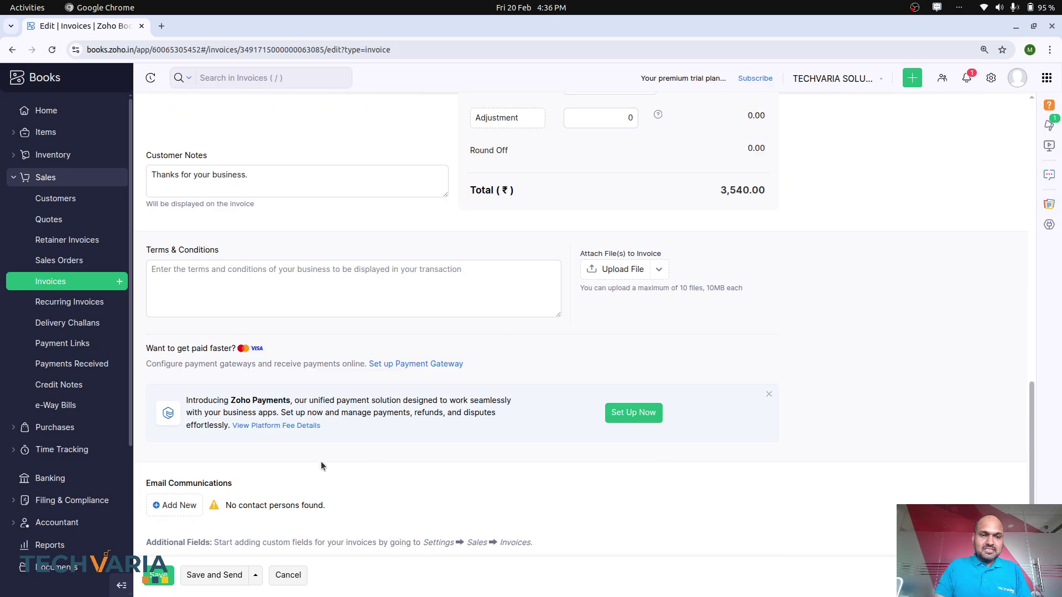
left_click(241, 575)
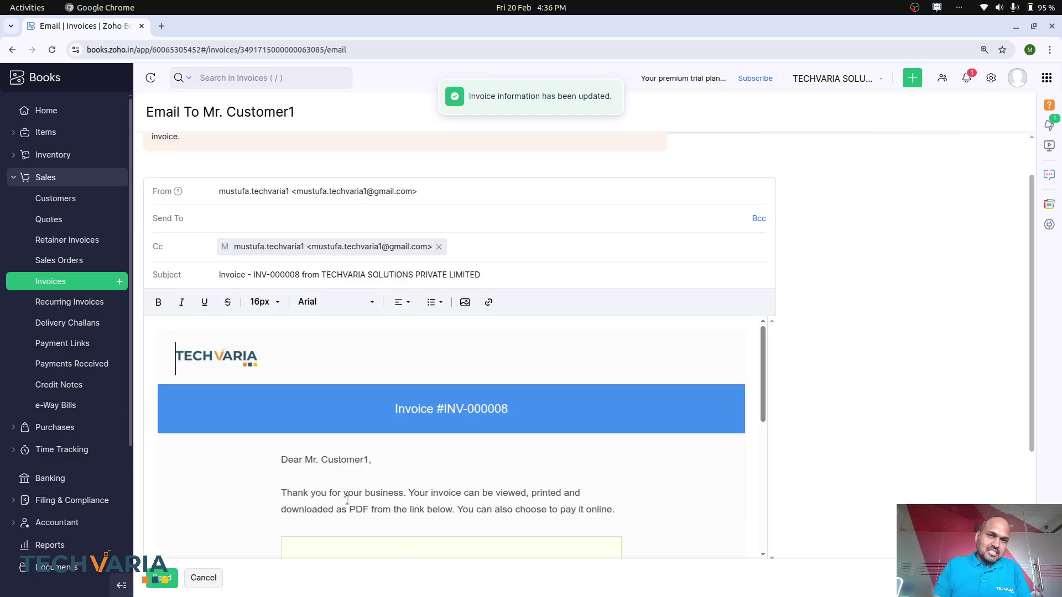
left_click(203, 578)
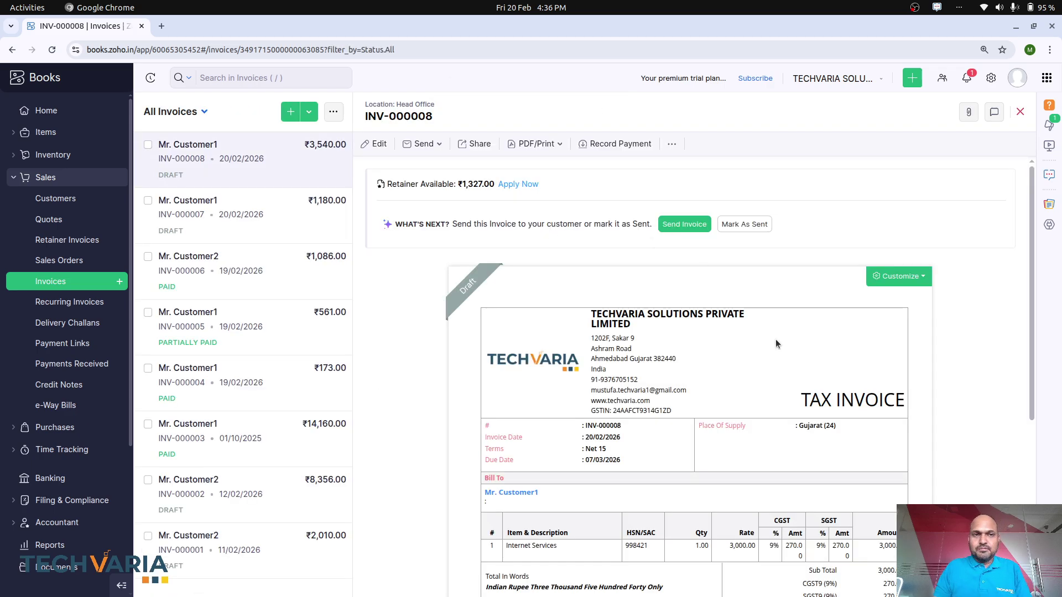
Start another invoice for Customer1 and add the Internet Services item, accepting its default rate.
left_click(291, 112)
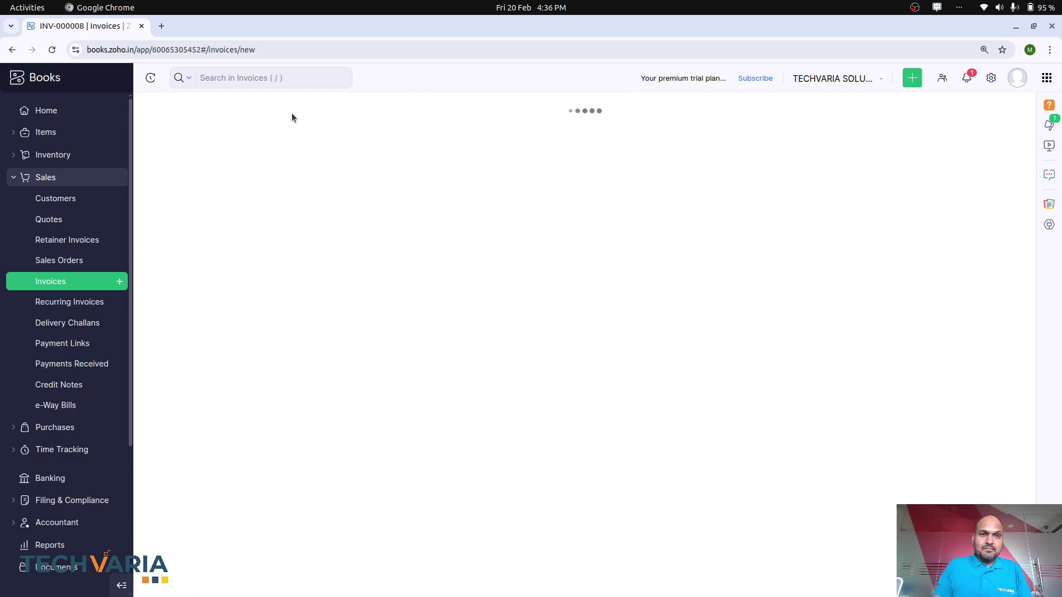
left_click(356, 161)
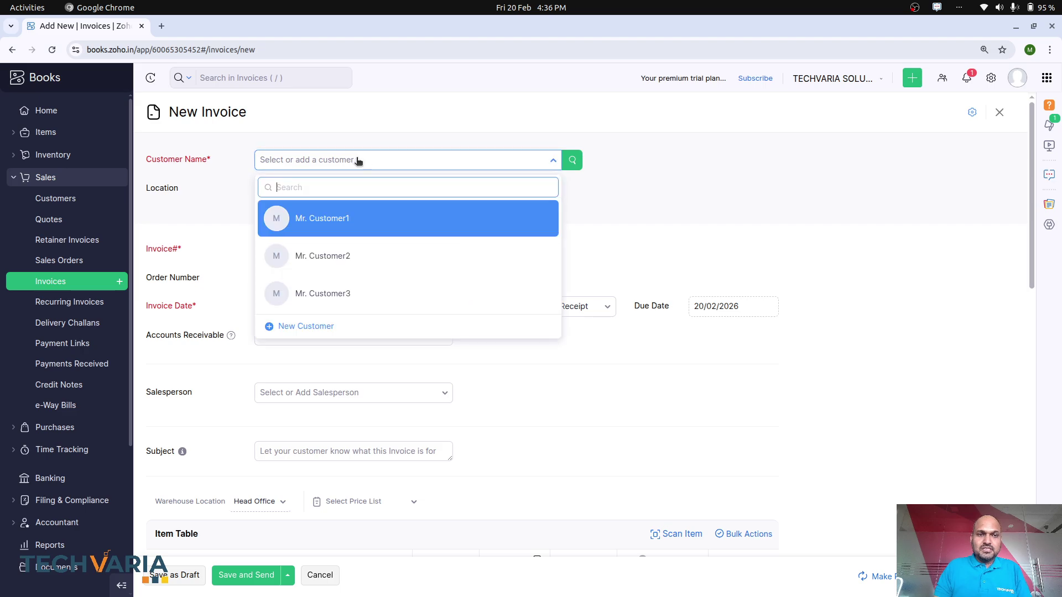
left_click(332, 216)
scroll(300, 332, "down", 6)
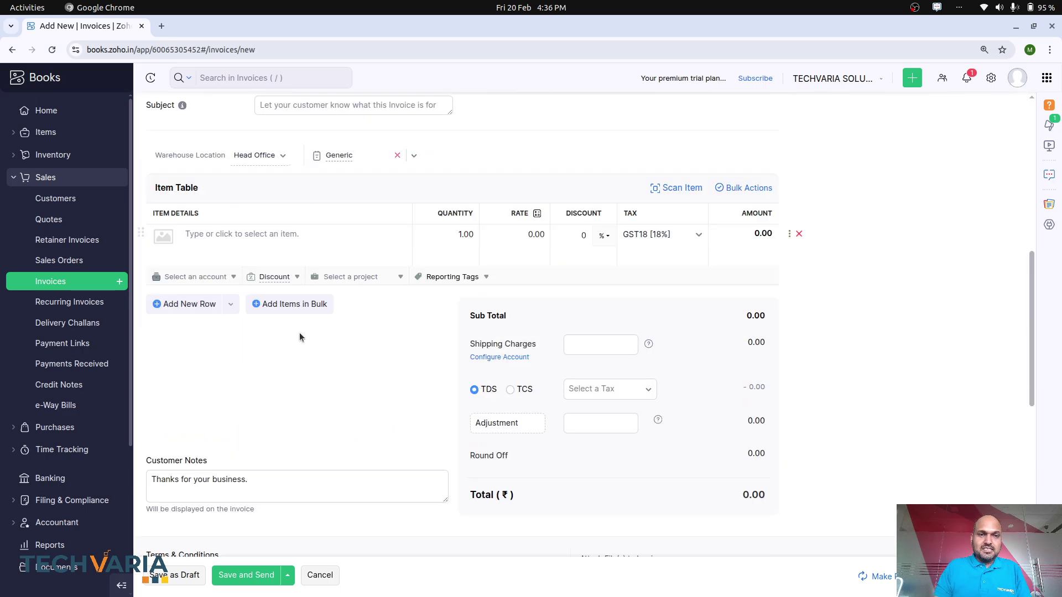
left_click(224, 238)
left_click(273, 398)
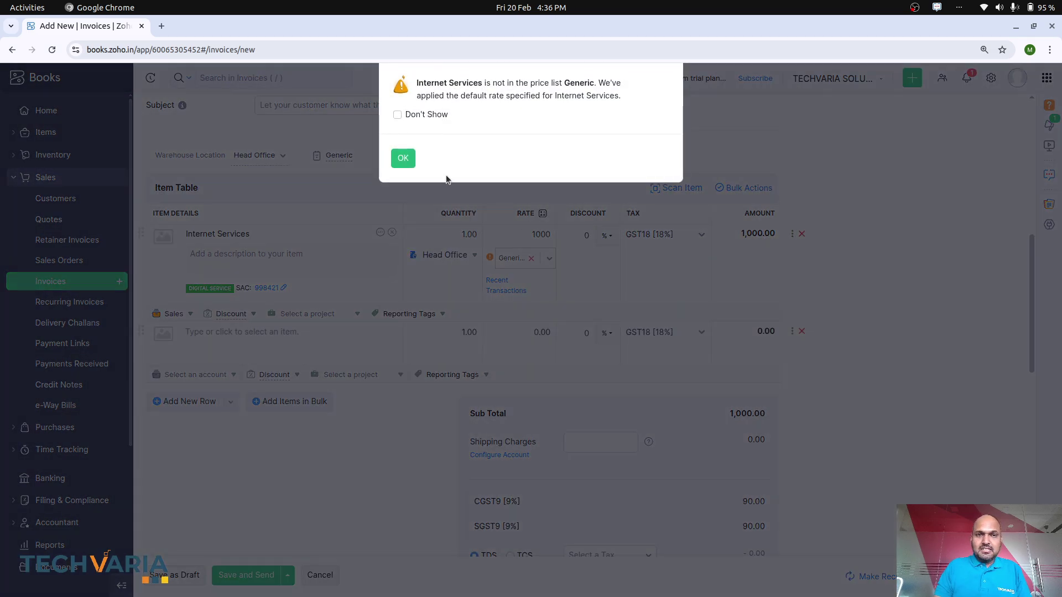
left_click(402, 158)
Set the Internet Services rate to 5000 and save the invoice as a draft, leaving its email unsent.
left_click(525, 240)
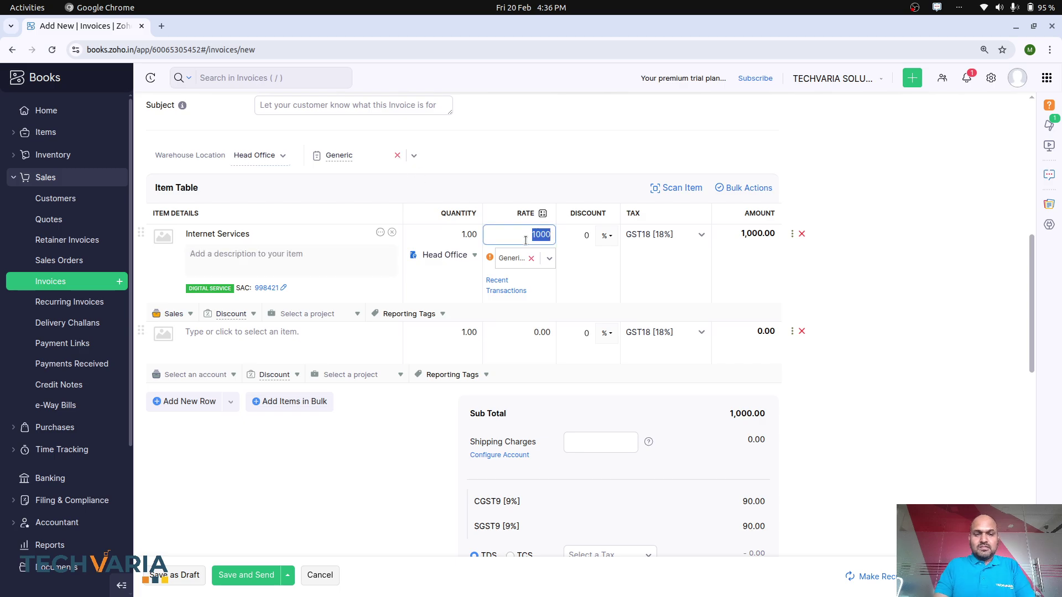
type("5000")
left_click(1005, 313)
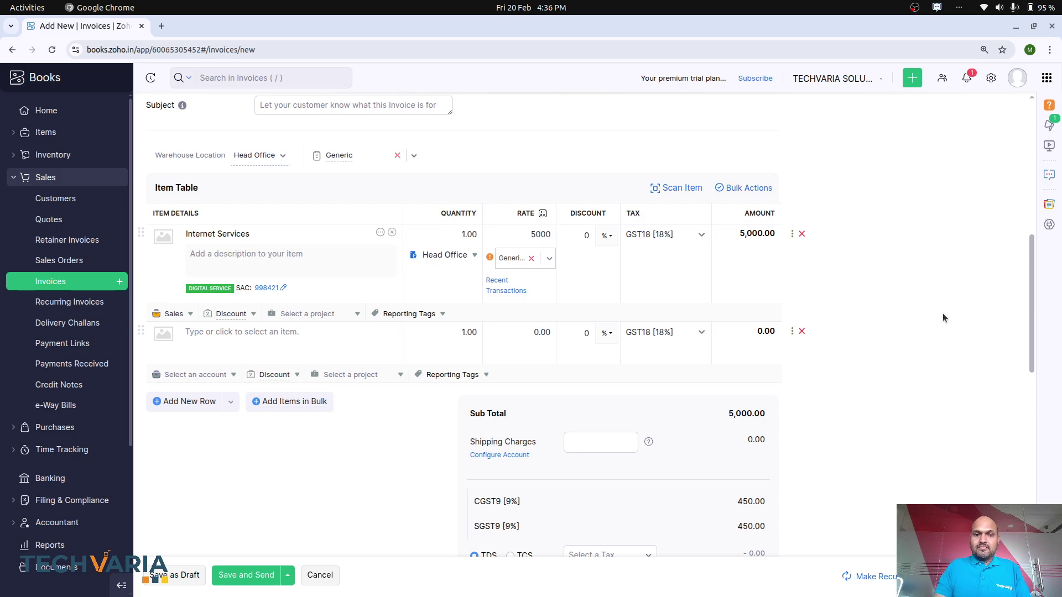
left_click(175, 575)
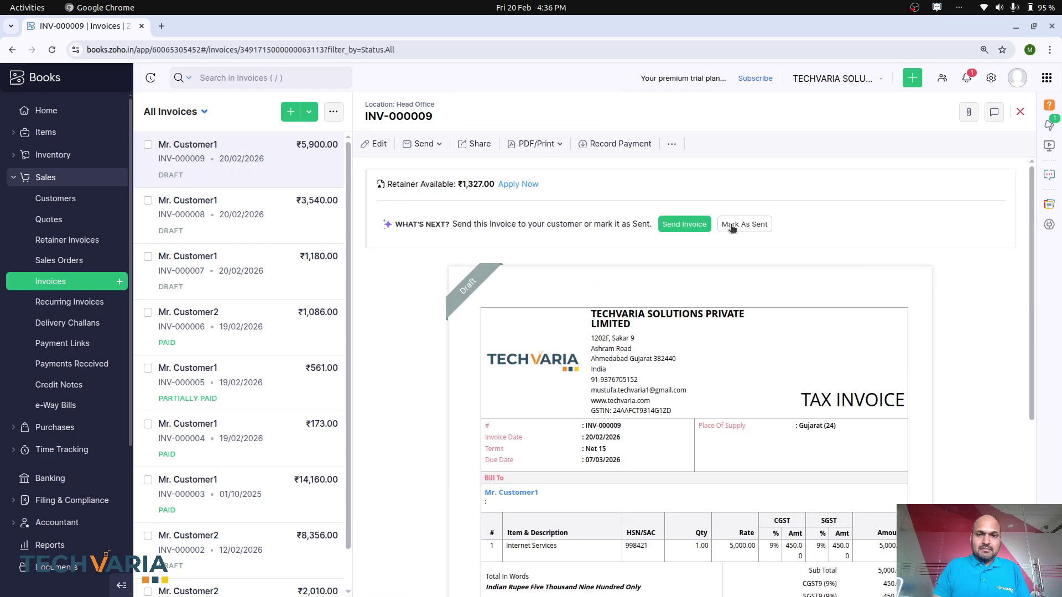
left_click(684, 224)
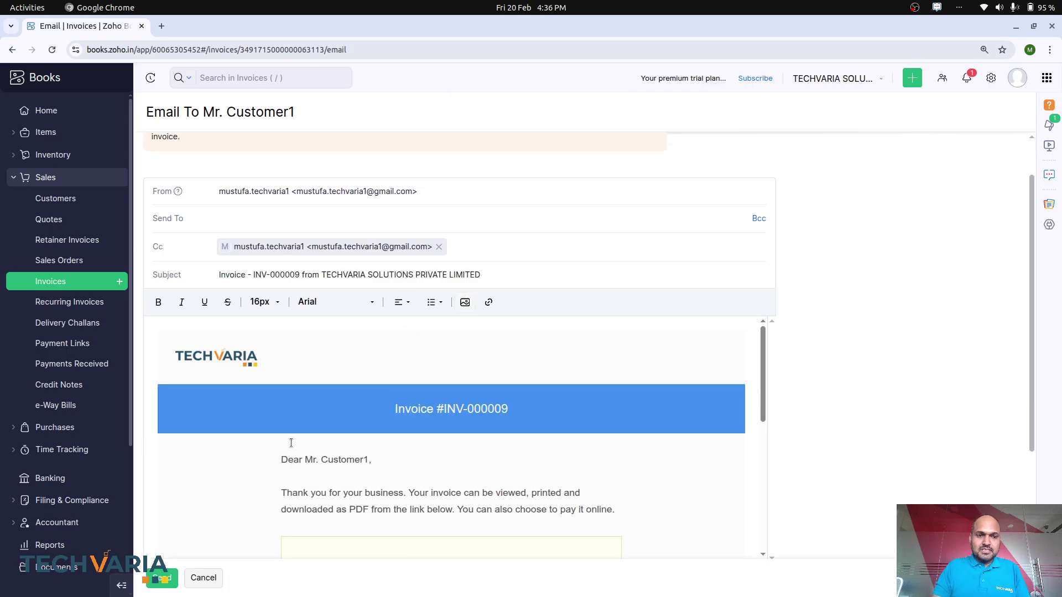
left_click(202, 578)
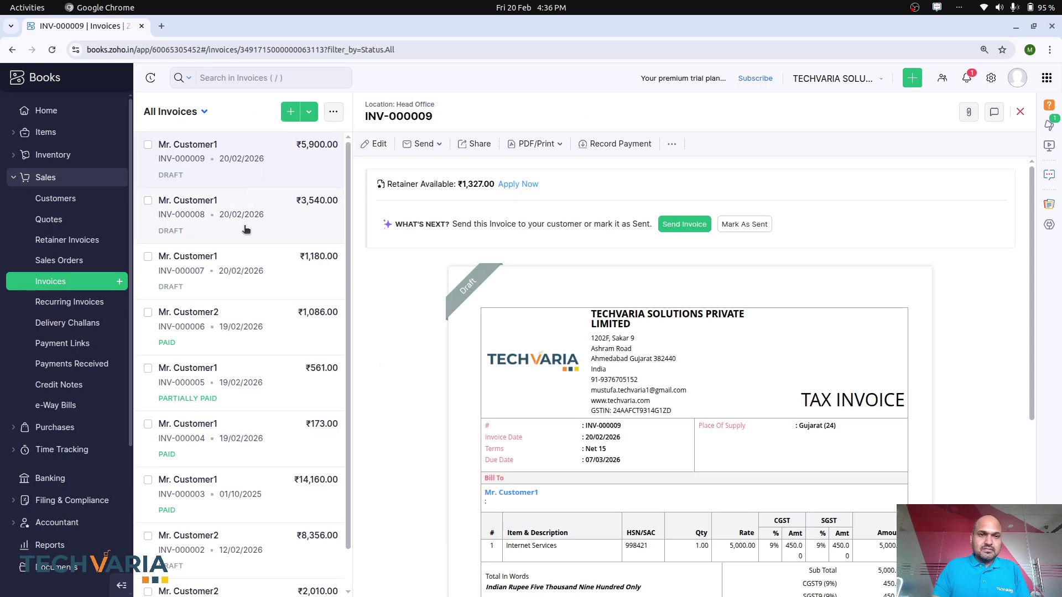
Open Customer1's record and review the credit limit, outstanding receivables and unused credits.
left_click(52, 199)
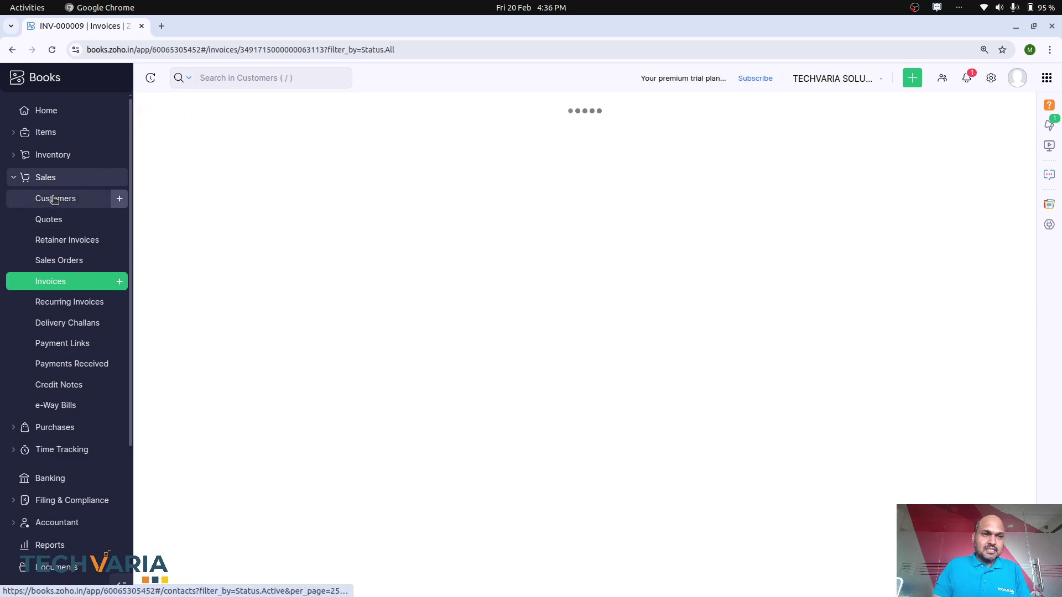
left_click(209, 244)
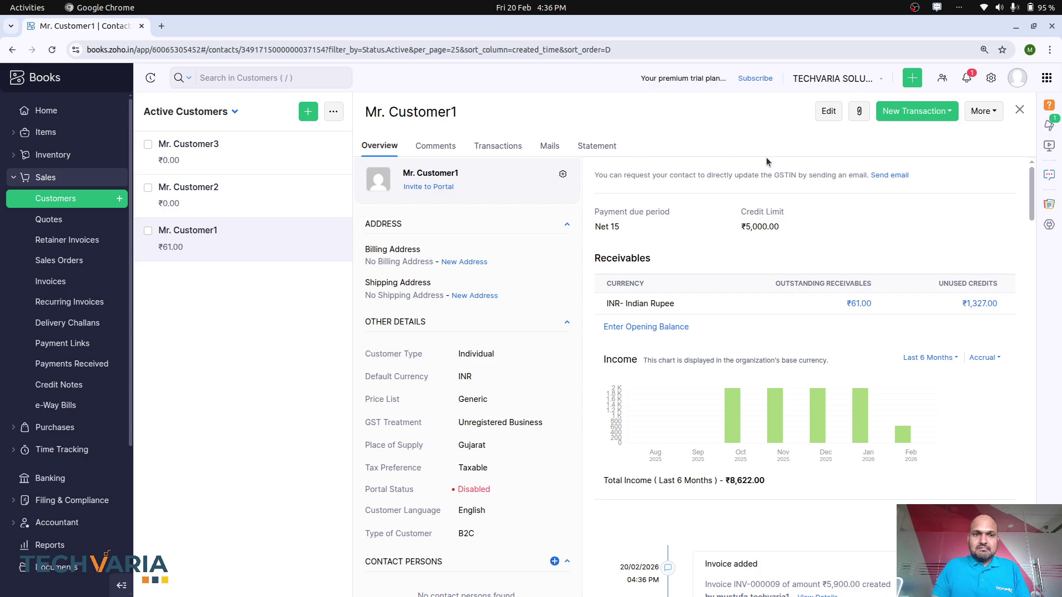
left_click(1000, 113)
left_click(1000, 113)
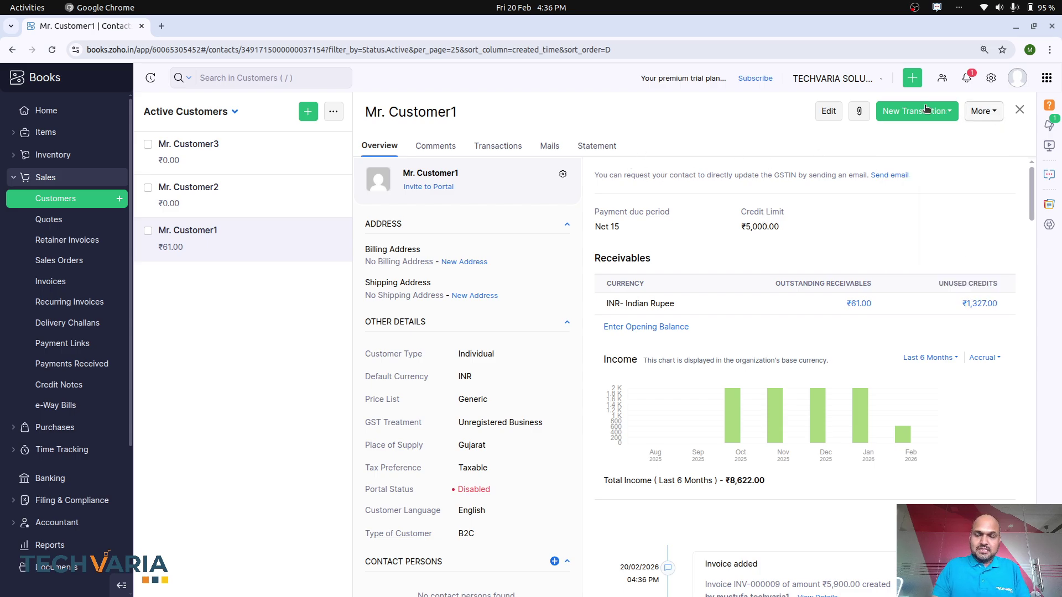
left_click(926, 107)
left_click(926, 108)
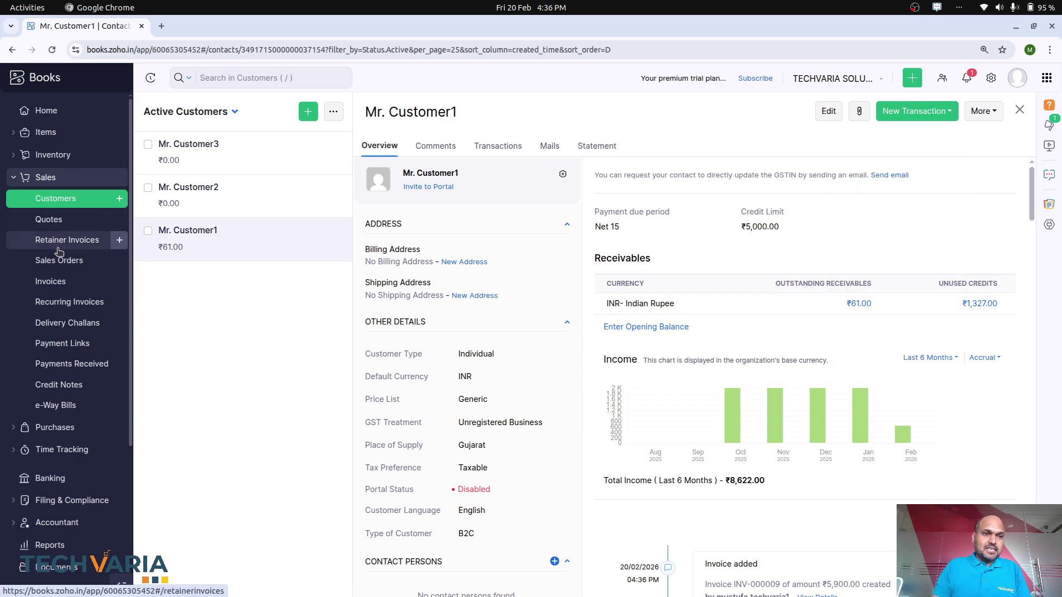
Mark Customer1's ₹3,540.00 draft invoice as sent and check the outstanding receivables in the customer's record.
left_click(62, 283)
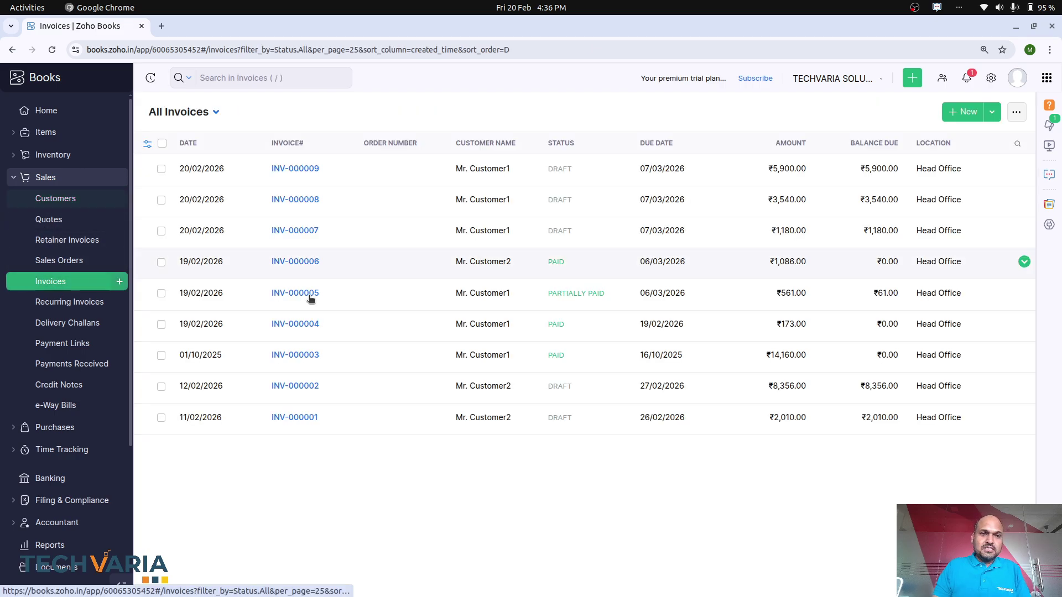
left_click(298, 202)
scroll(570, 347, "down", 5)
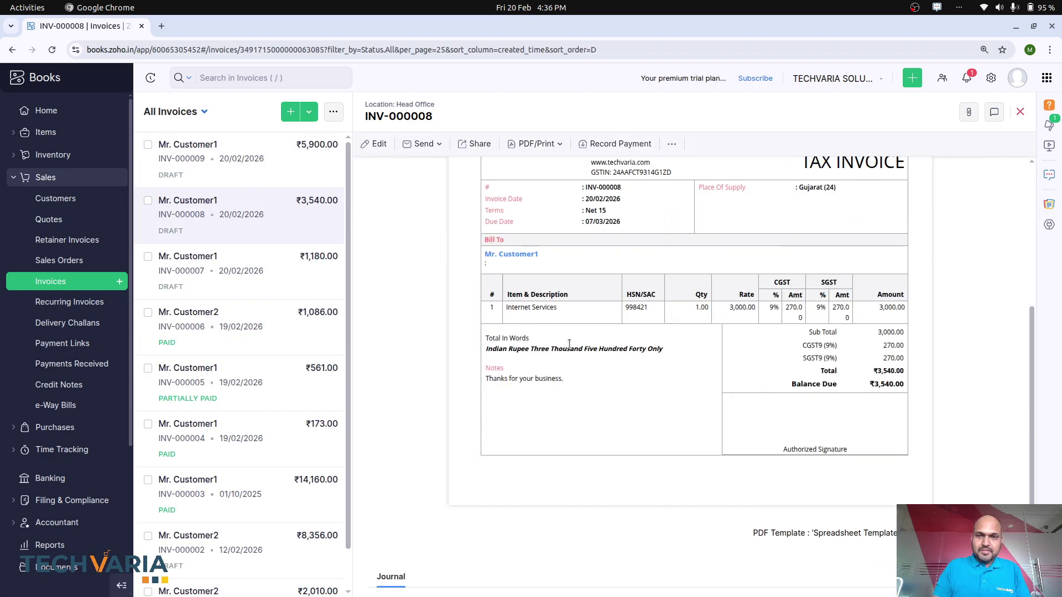
scroll(475, 442, "up", 5)
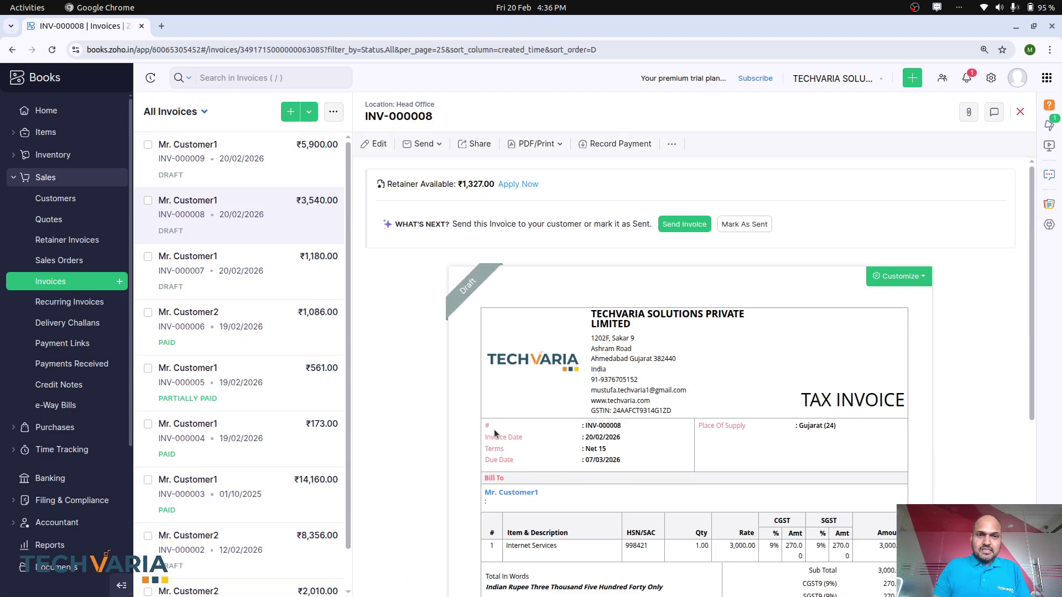
left_click(725, 227)
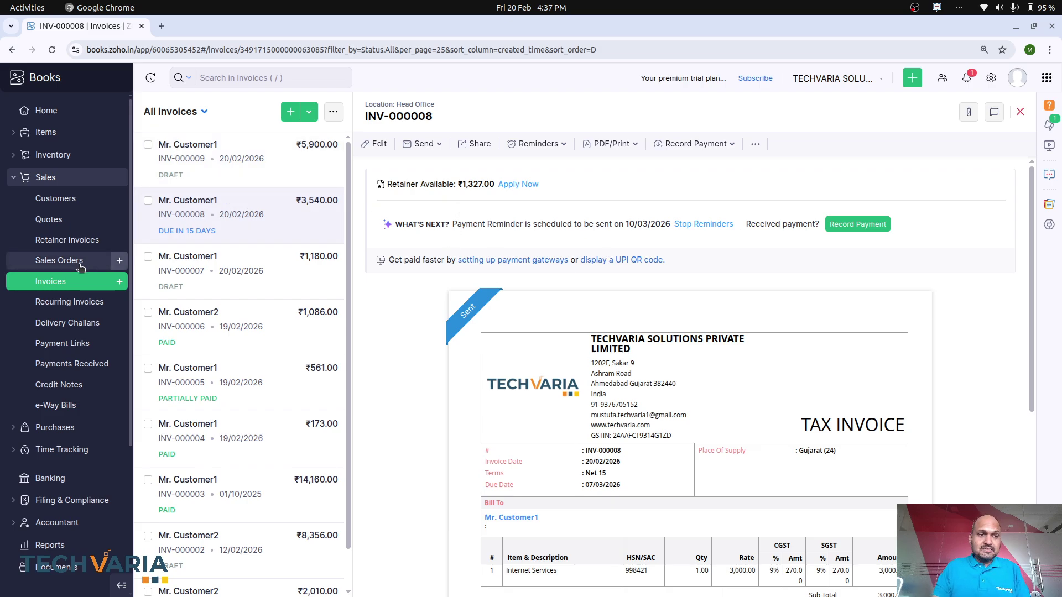
left_click(58, 204)
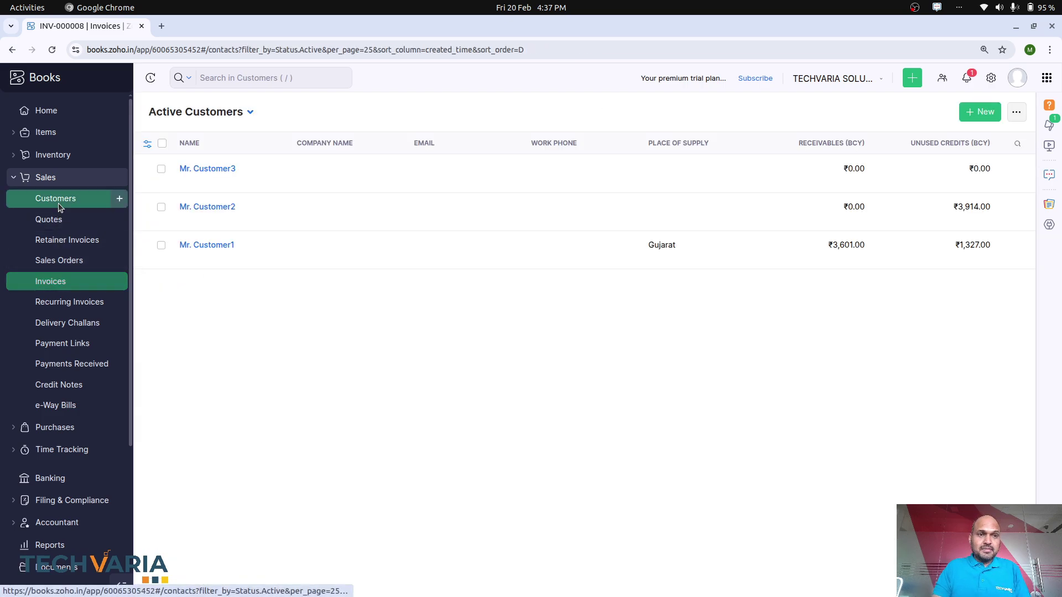
left_click(206, 247)
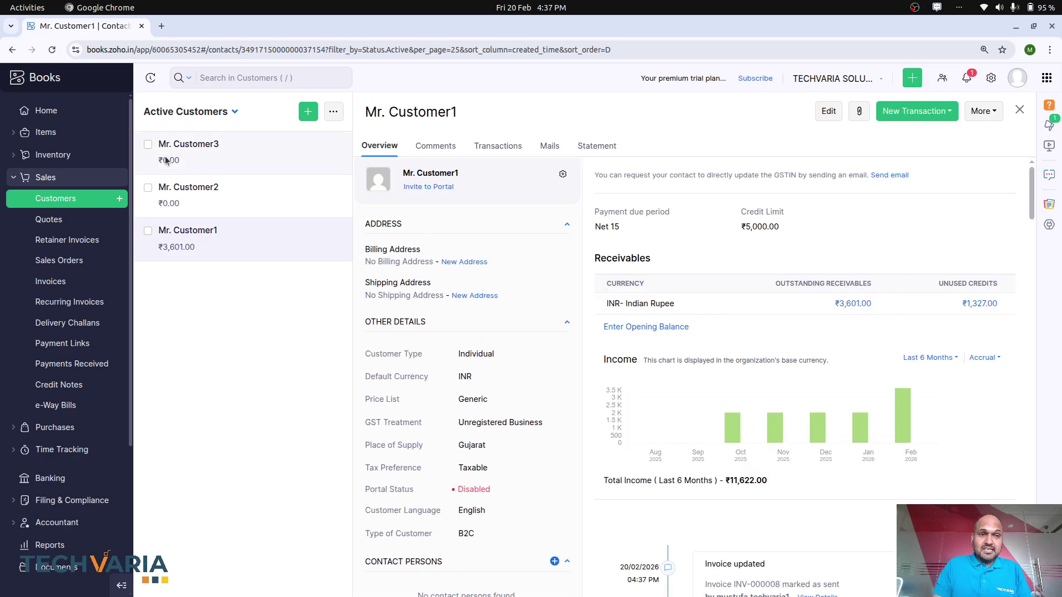
Open Customer1's ₹5,900.00 draft invoice and try to mark it as sent.
left_click(66, 281)
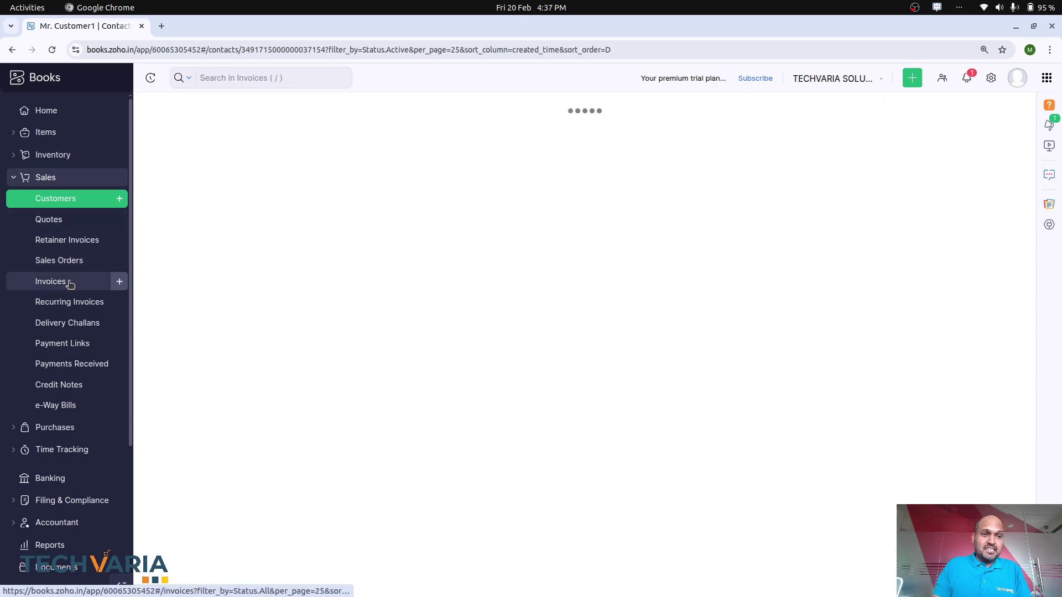
left_click(297, 176)
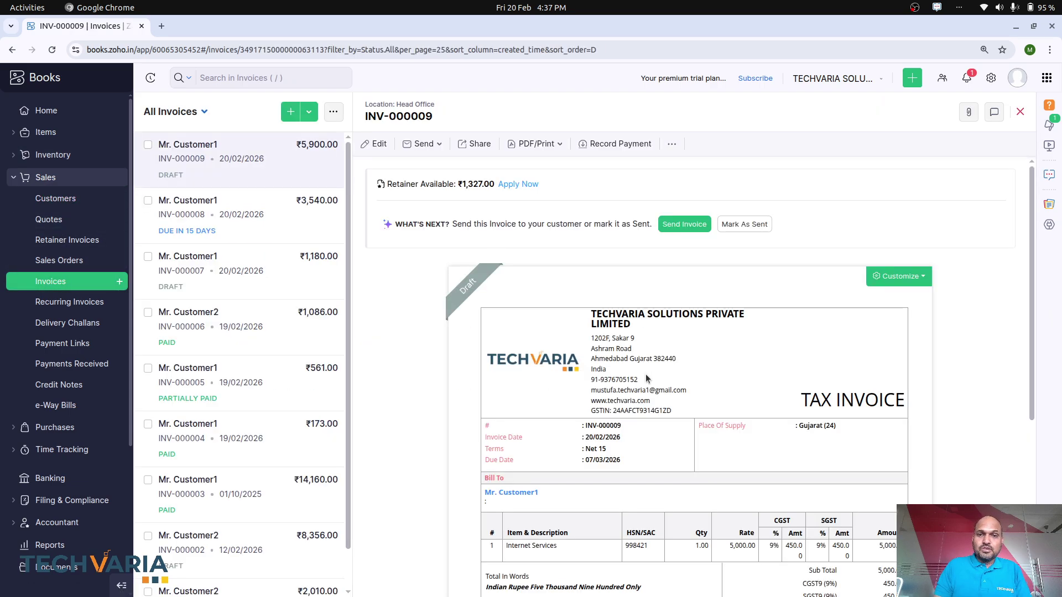
scroll(646, 374, "down", 5)
scroll(646, 374, "up", 5)
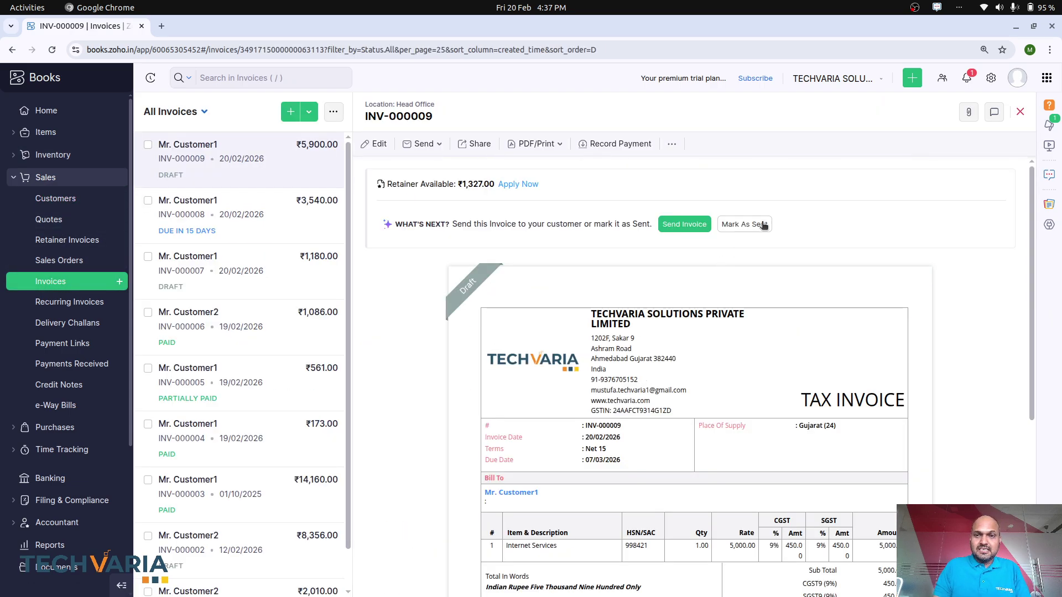
left_click(745, 224)
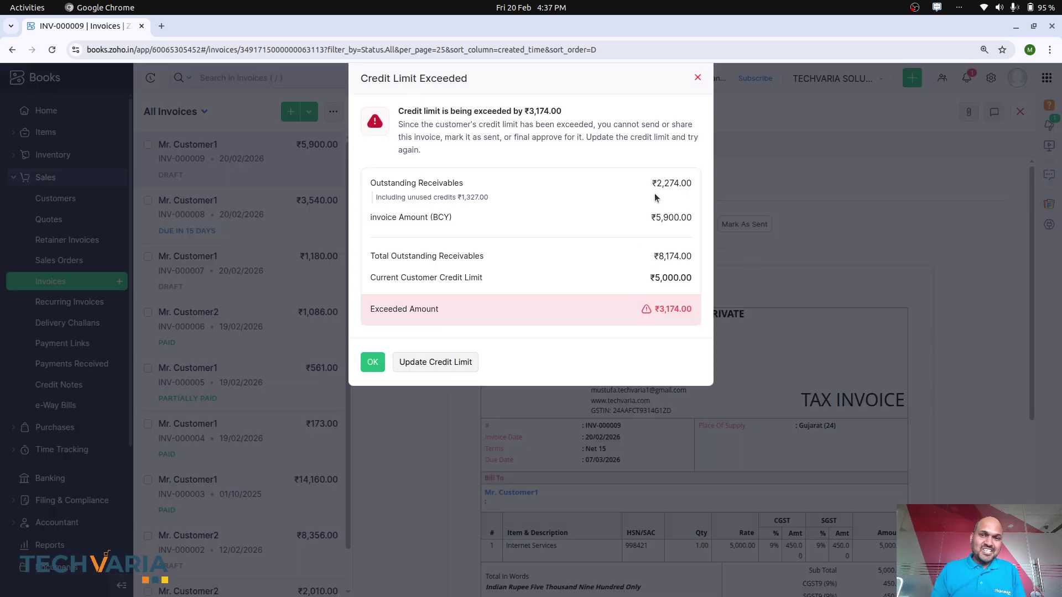
Examine the outstanding receivables and invoice amount in the credit limit breakdown, and dismiss the warning without updating the limit.
double_click(665, 177)
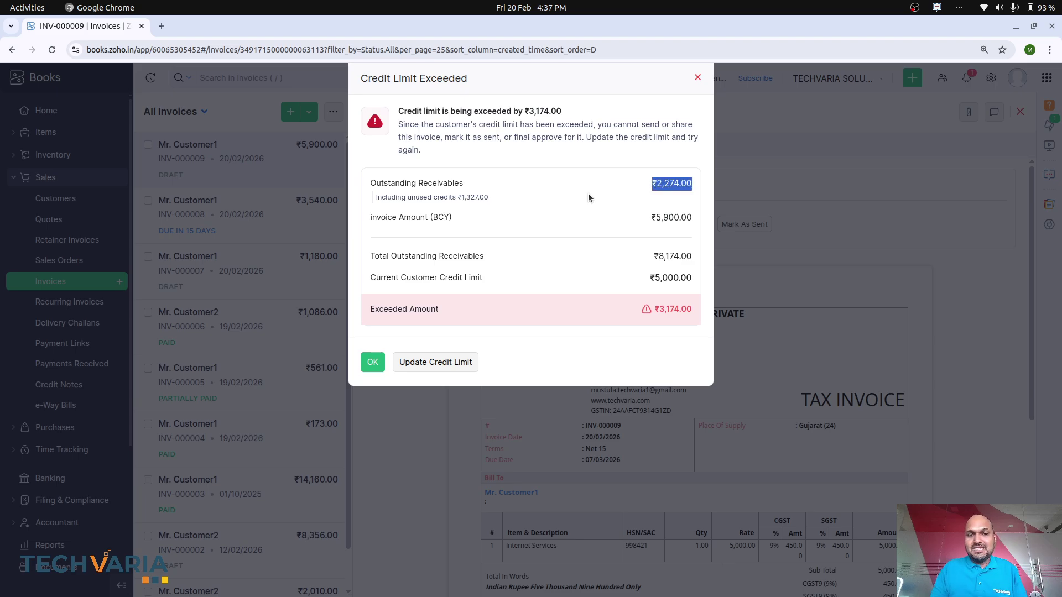
left_click(639, 218)
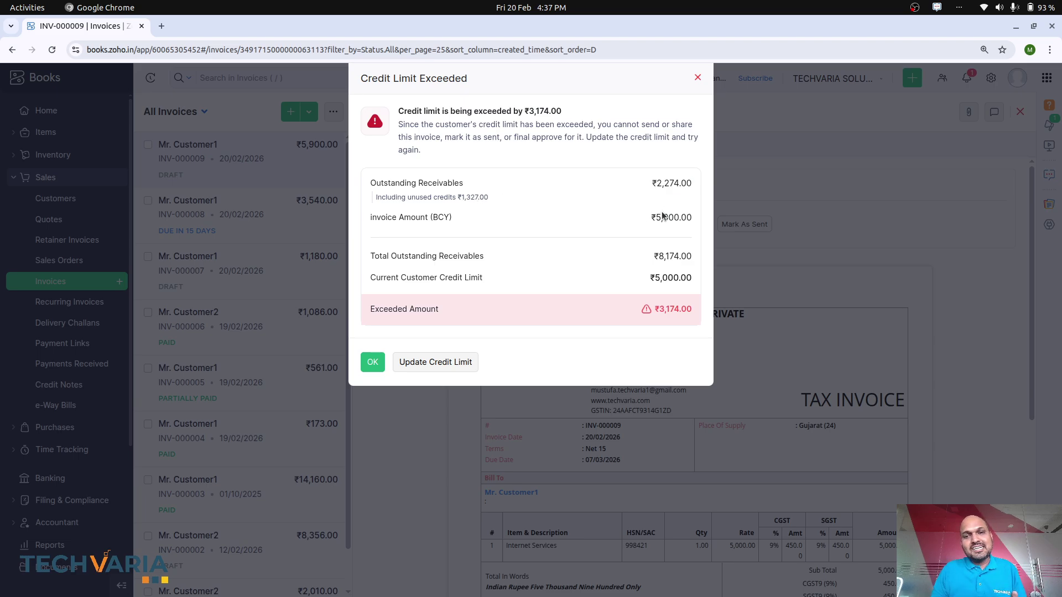
double_click(663, 216)
left_click(593, 238)
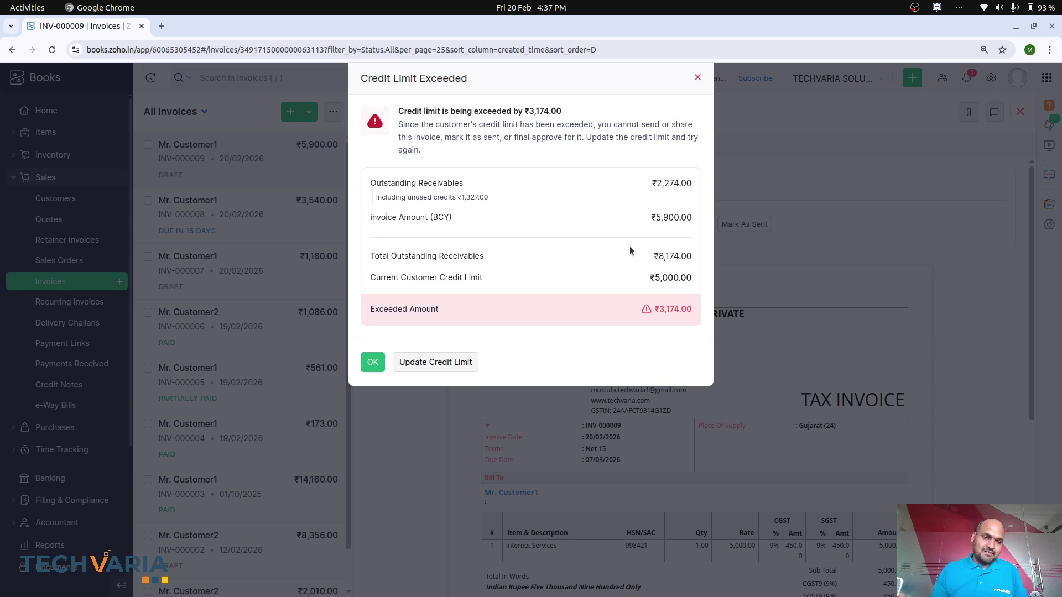
left_click(374, 366)
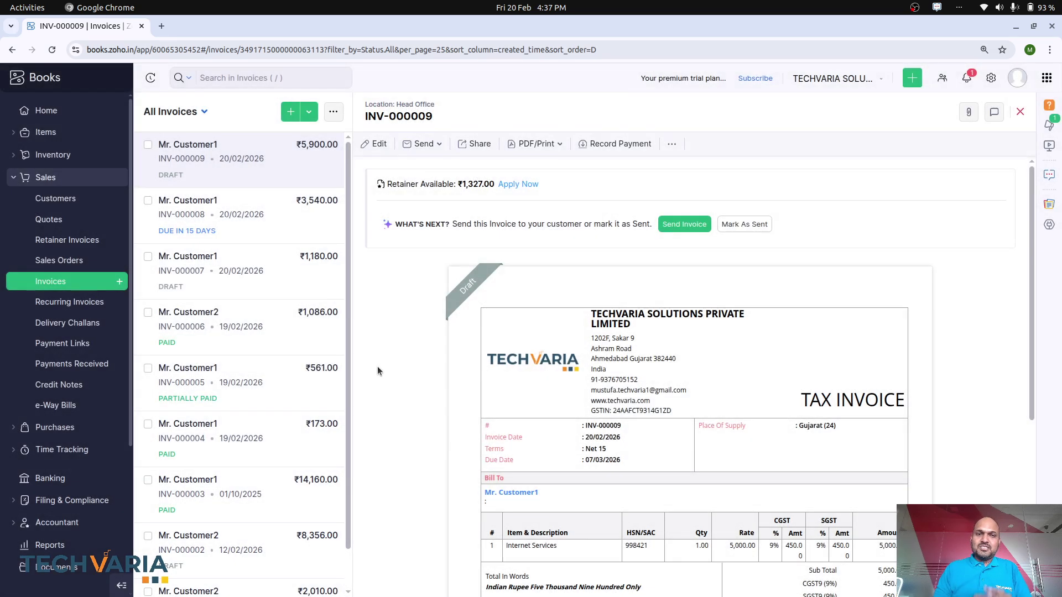